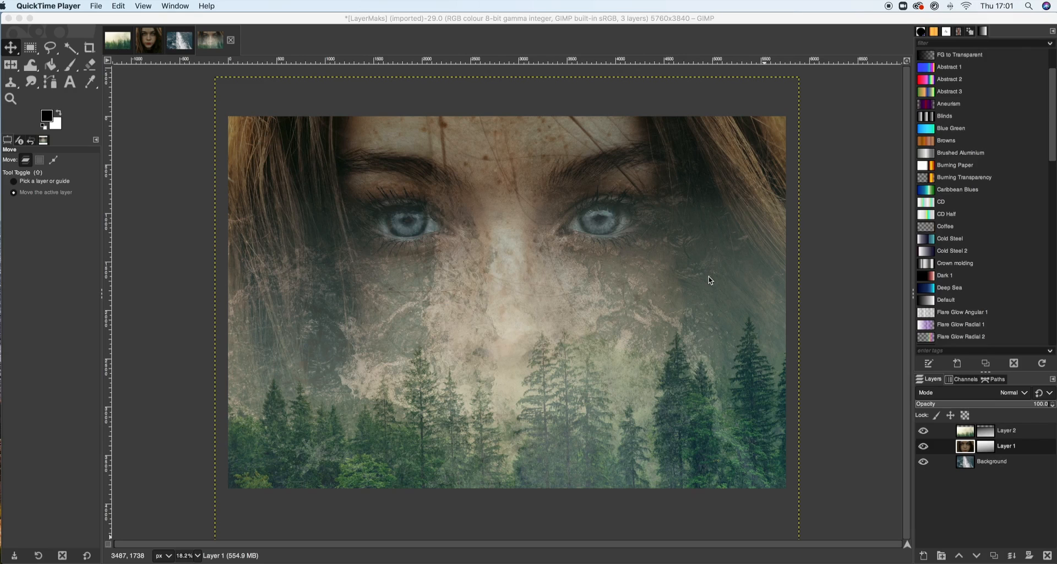
- Close the finished LayerMaks composite image and discard its unsaved changes
left_click(232, 46)
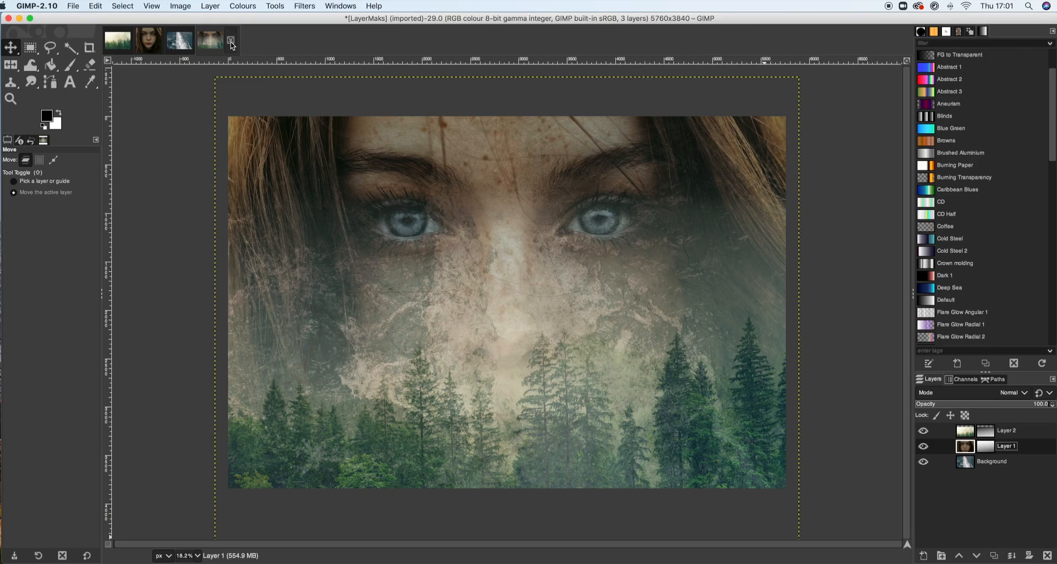
left_click(231, 43)
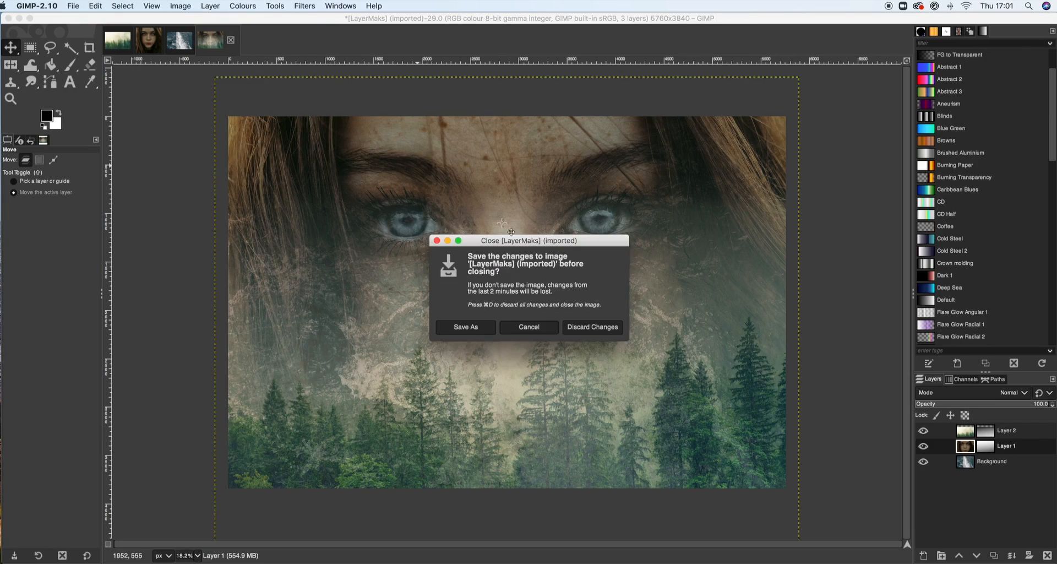
left_click(589, 333)
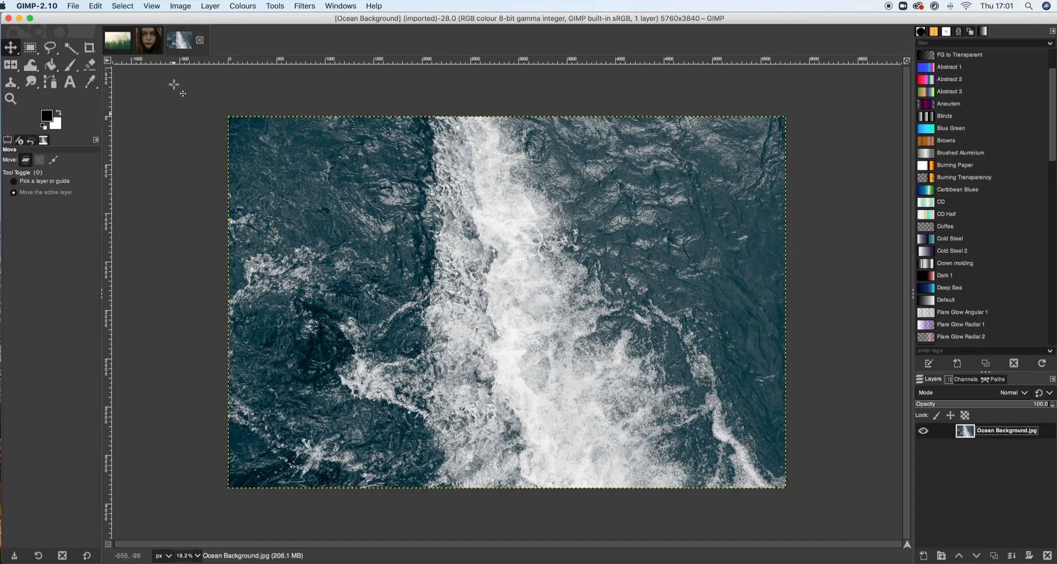
- Look through the three open source images: the forest, the girl portrait and the ocean background
left_click(118, 47)
left_click(163, 45)
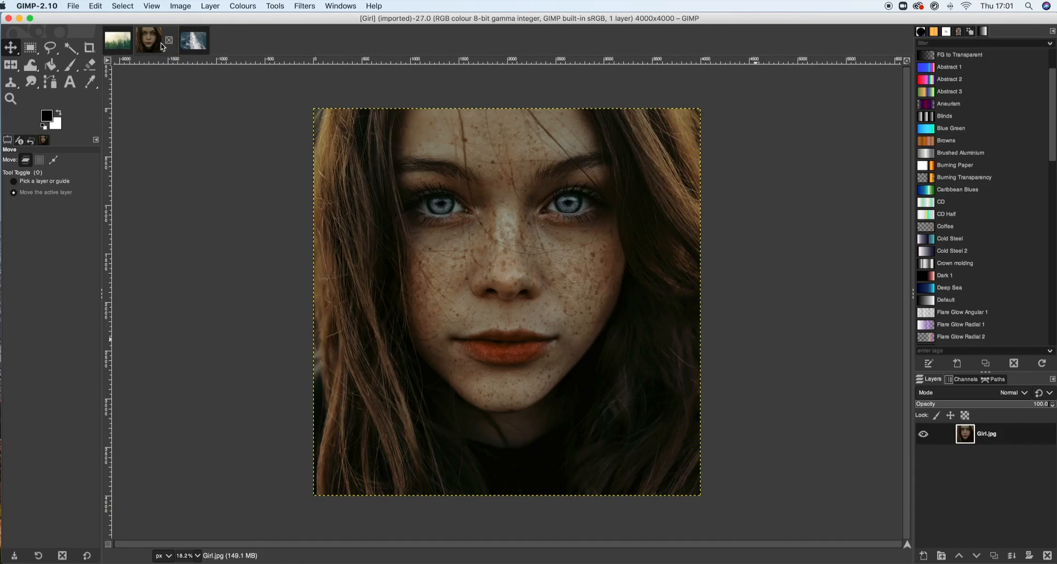
left_click(192, 45)
left_click(122, 44)
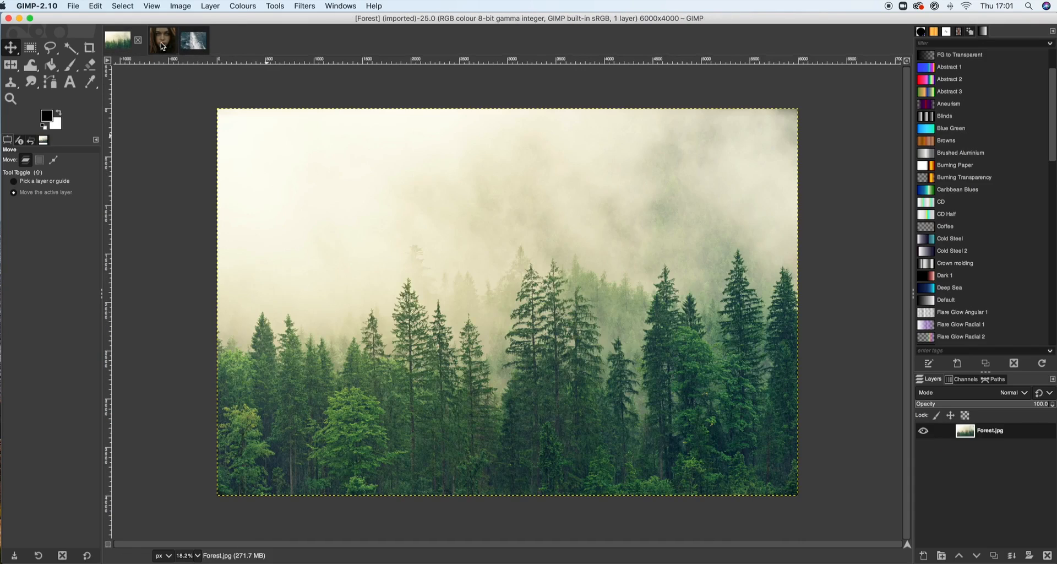
left_click(160, 44)
left_click(188, 48)
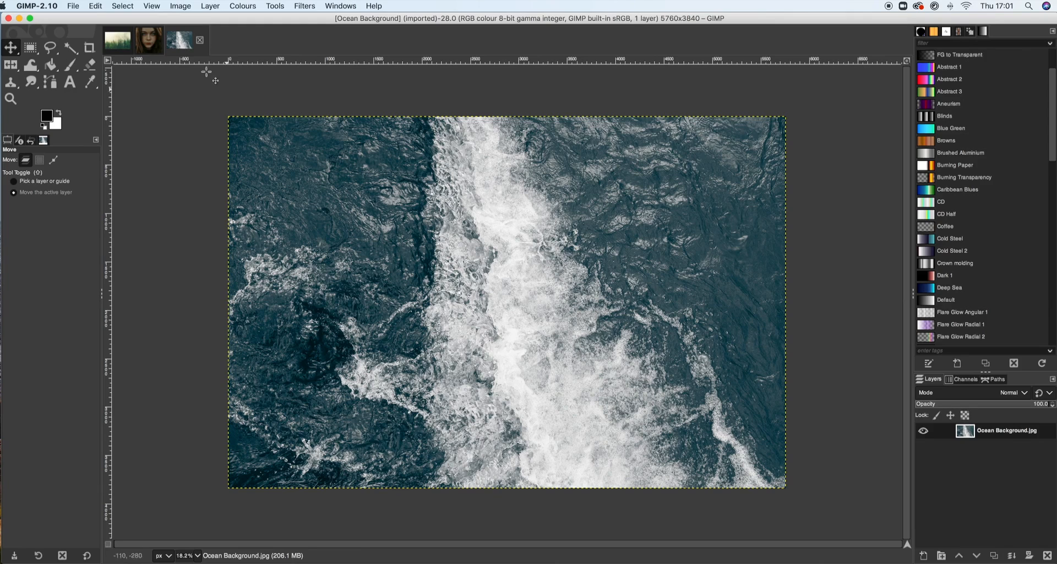
left_click(178, 44)
left_click(152, 44)
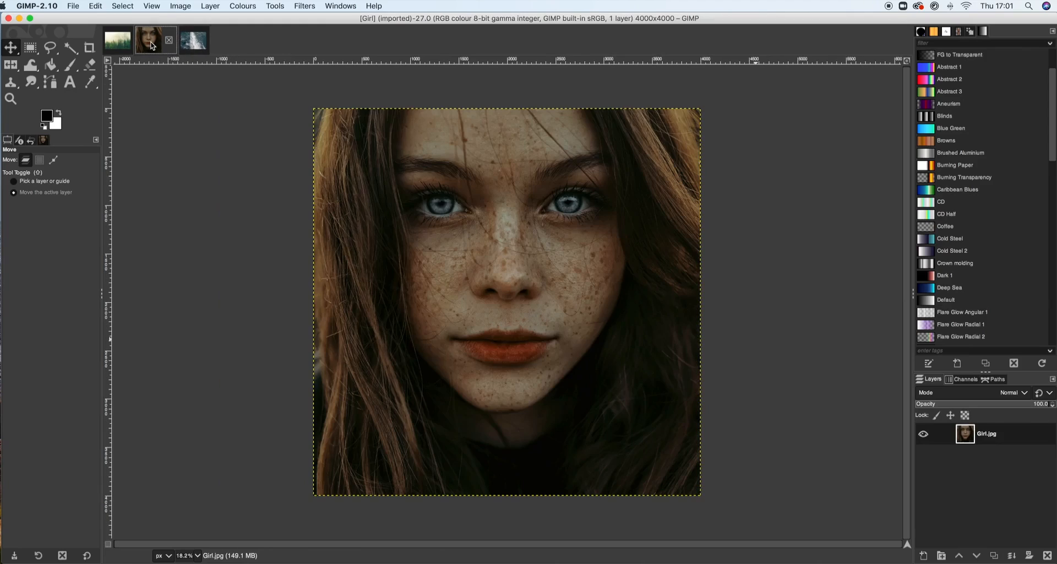
left_click(118, 49)
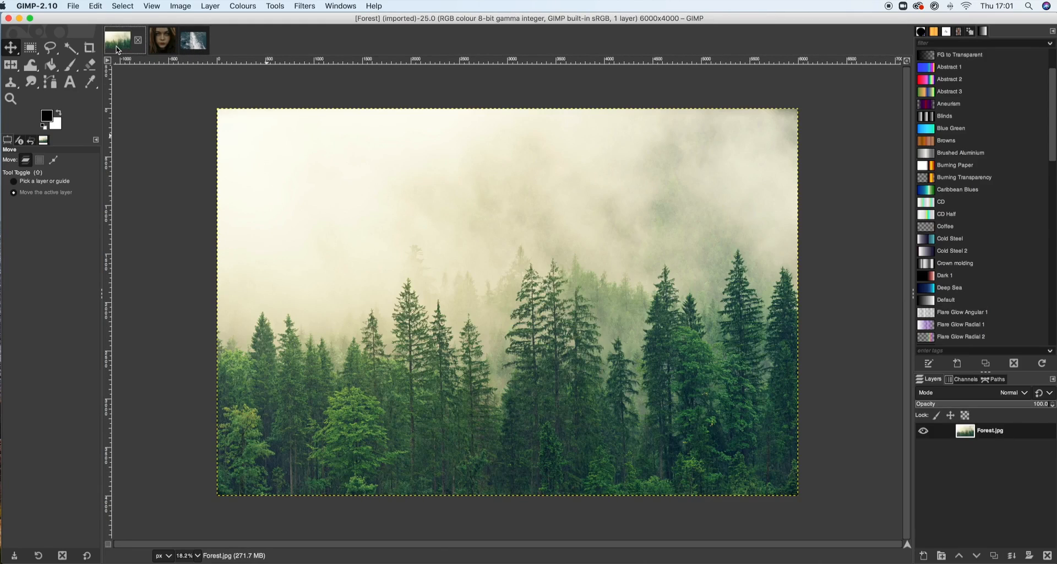
left_click(187, 49)
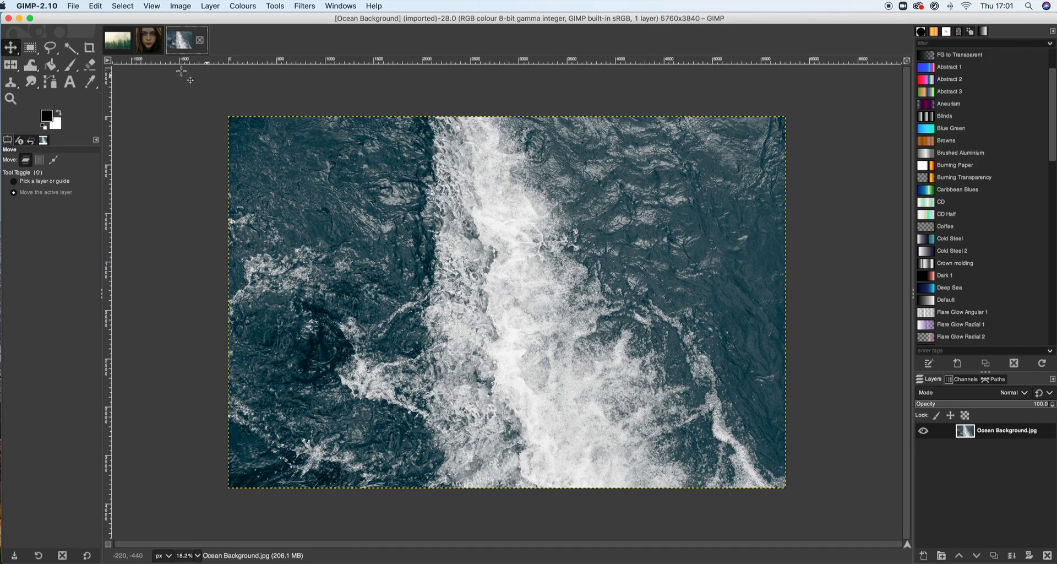
left_click(149, 47)
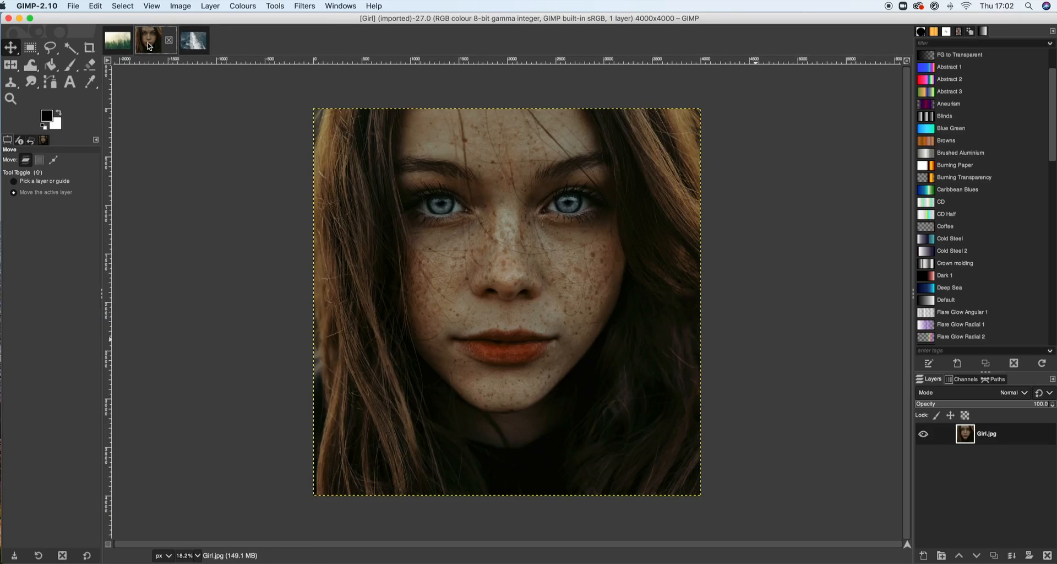
left_click(119, 48)
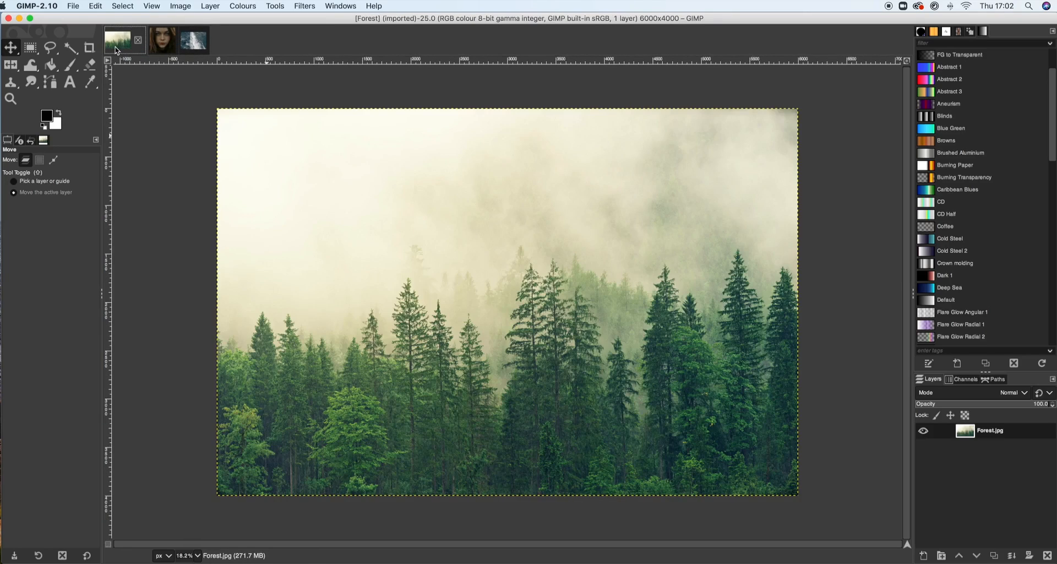
left_click(182, 44)
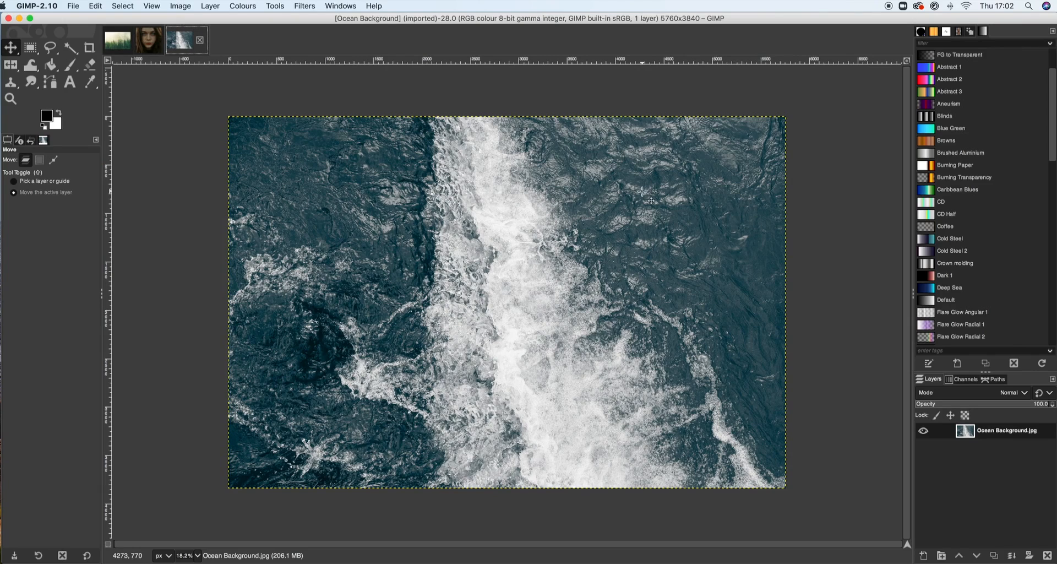
- Copy the forest image into the Ocean Background image and turn the pasted selection into a new layer
left_click(117, 43)
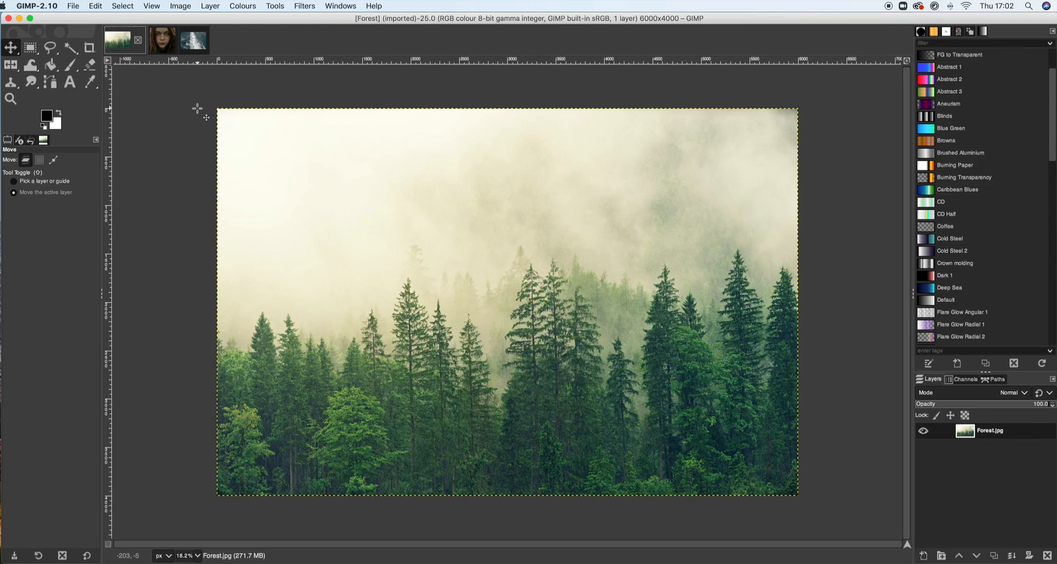
key("super+c")
left_click(190, 46)
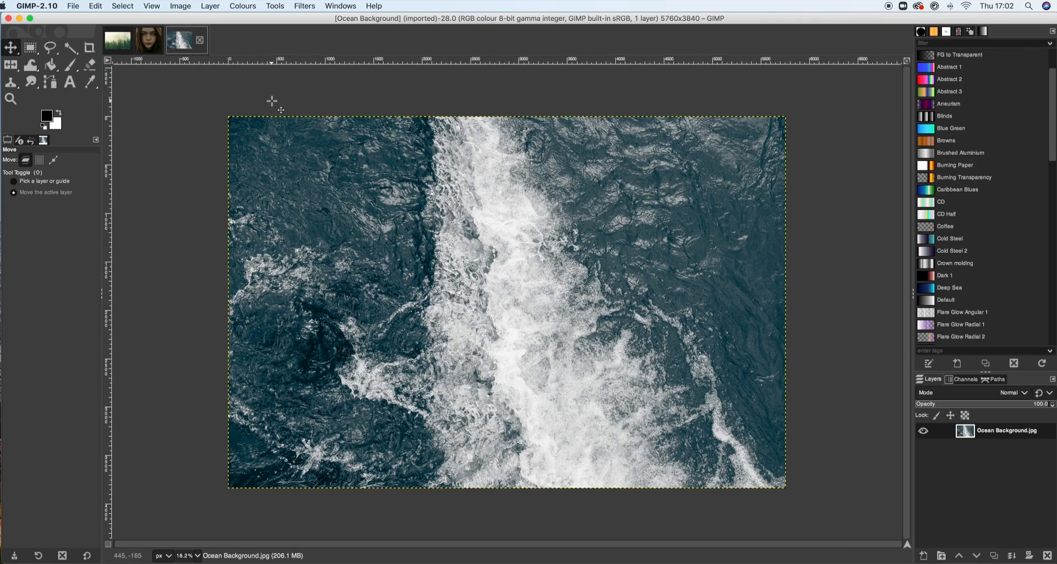
key("super+v")
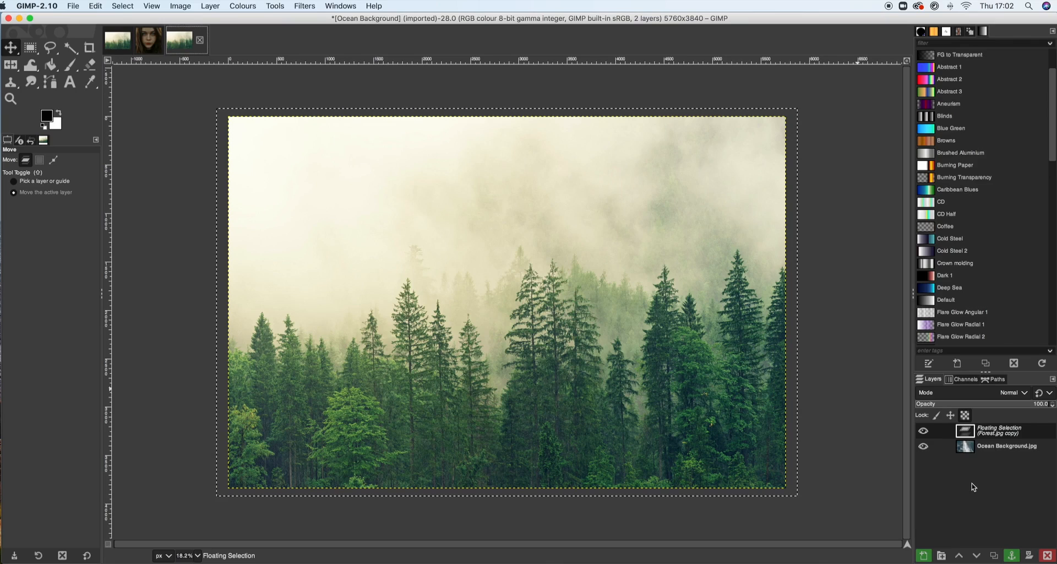
left_click(925, 556)
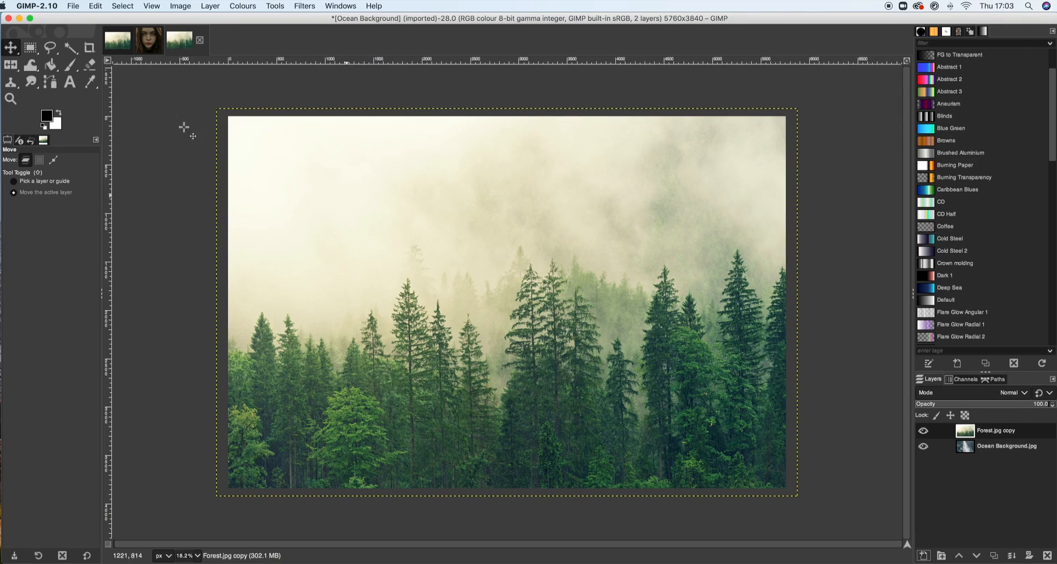
- Copy the girl portrait into the Ocean Background image and turn the pasted selection into a new layer
left_click(149, 40)
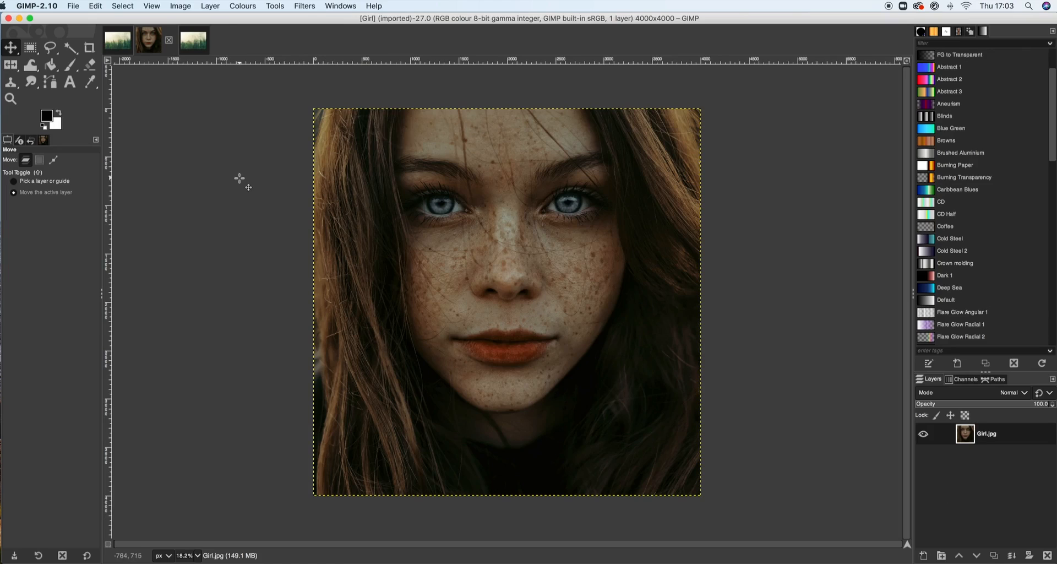
key("super+c")
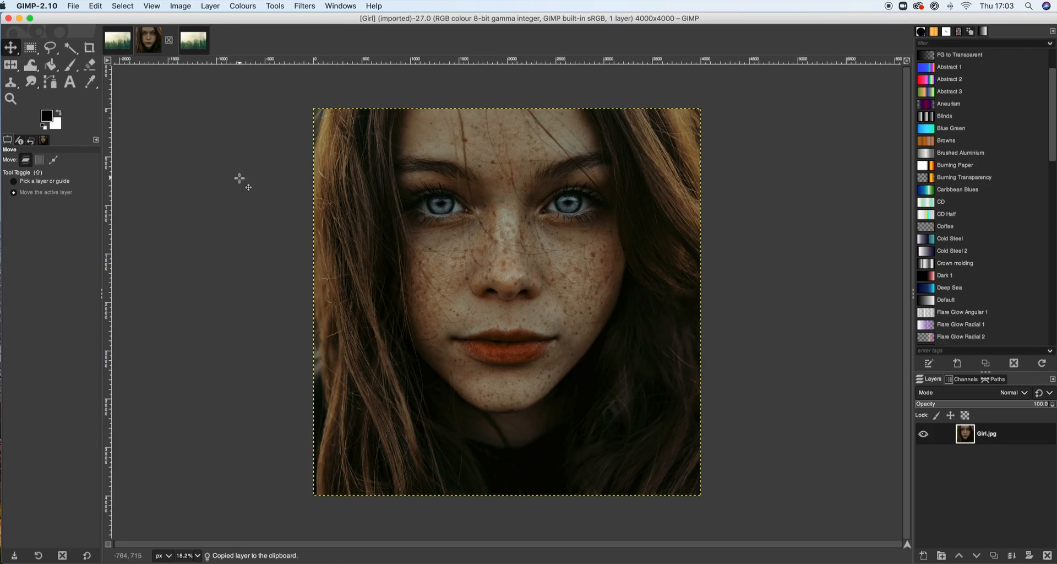
left_click(193, 45)
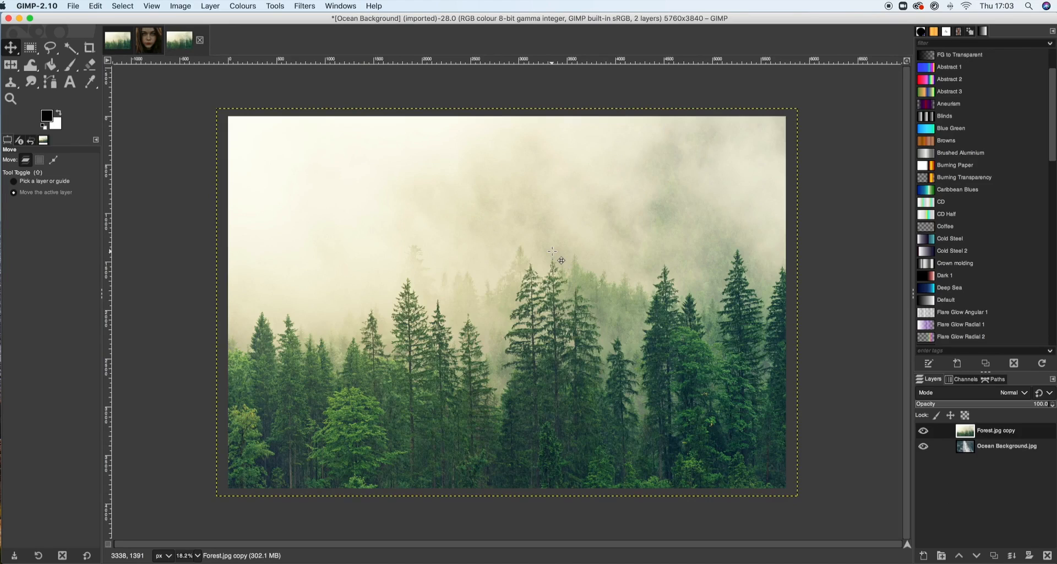
key("super+v")
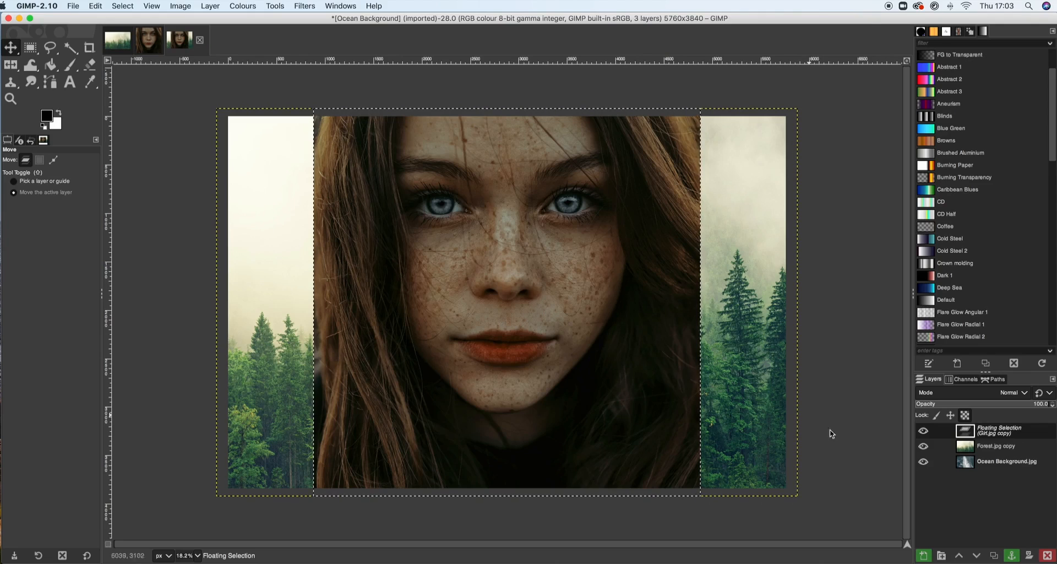
left_click(924, 555)
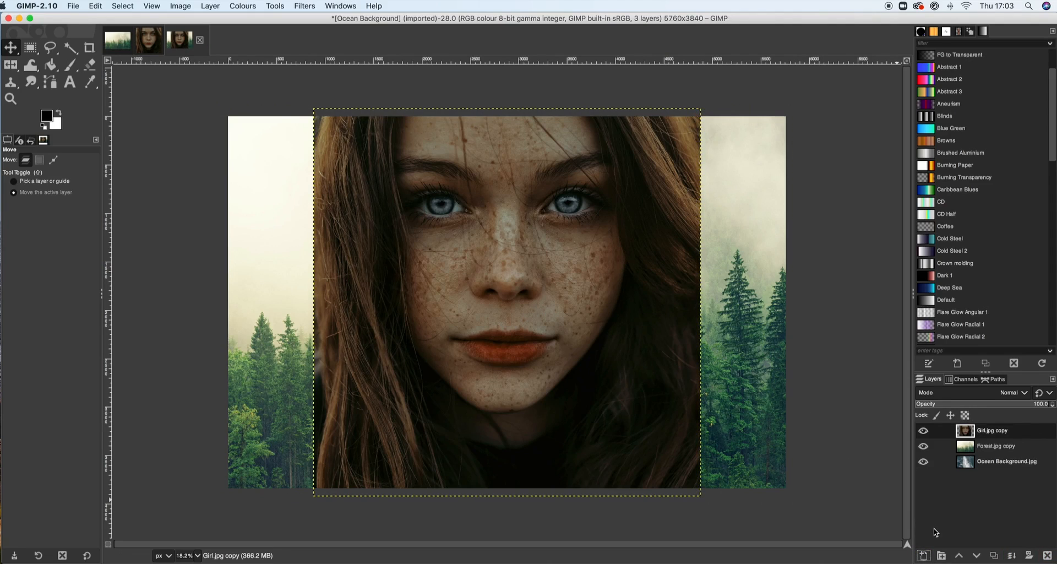
- Hide the Forest.jpg copy layer and make the Girl.jpg copy layer active
left_click(996, 452)
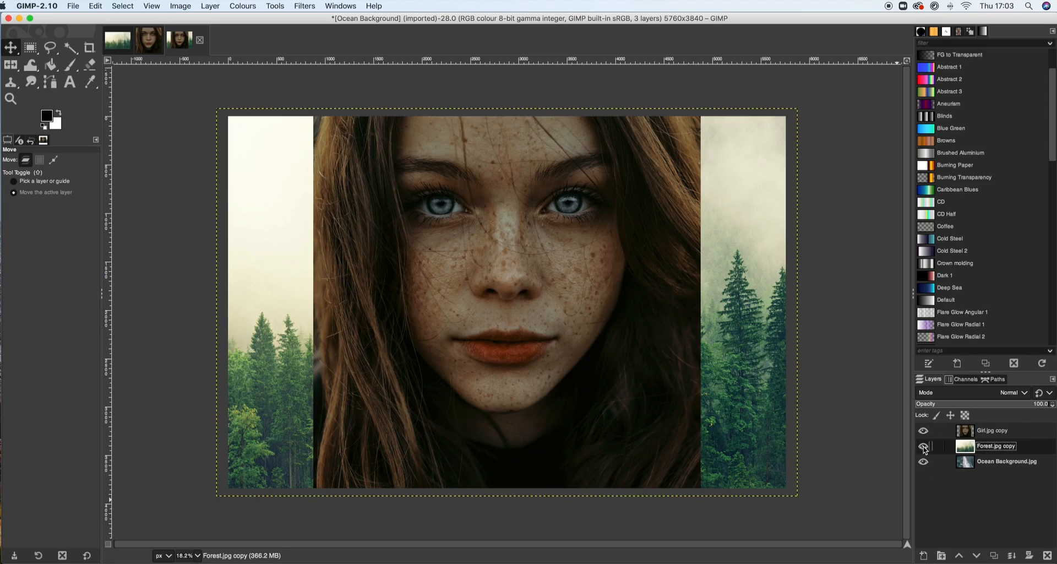
left_click(924, 446)
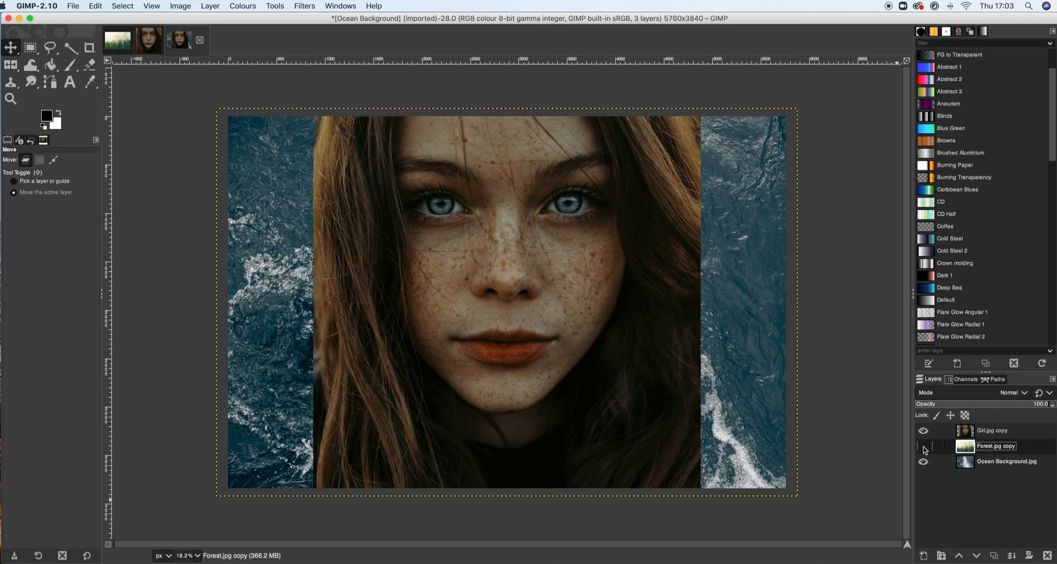
left_click(986, 434)
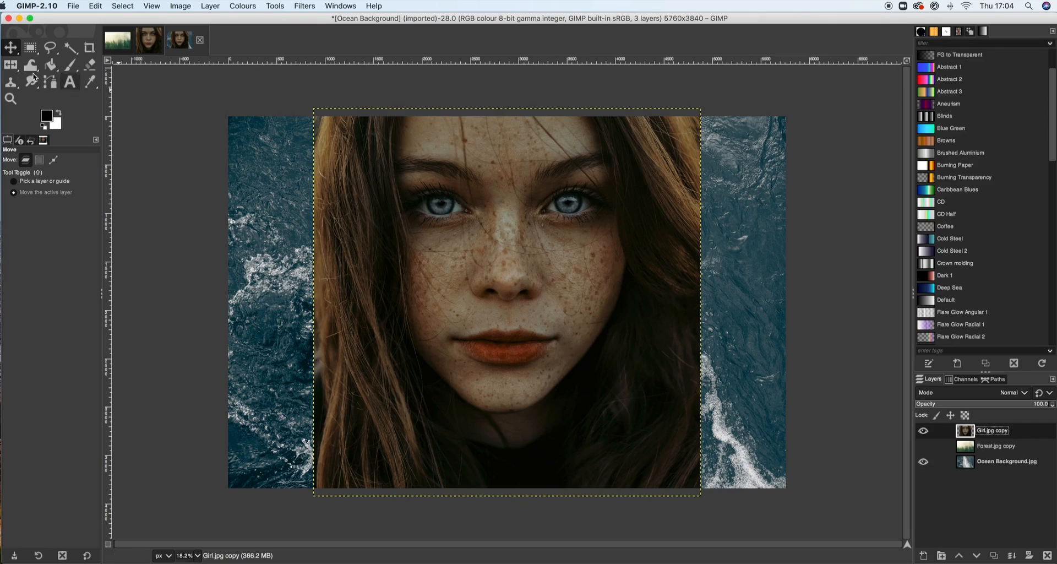
- Scale the Girl.jpg copy layer up proportionally to about 5956 × 5956 px
right_click(10, 67)
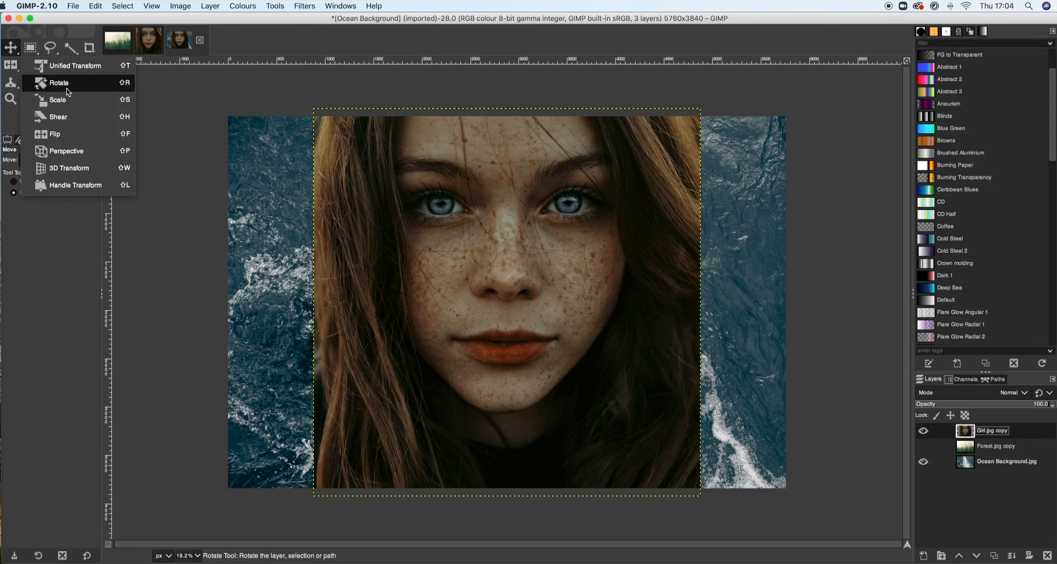
left_click(56, 101)
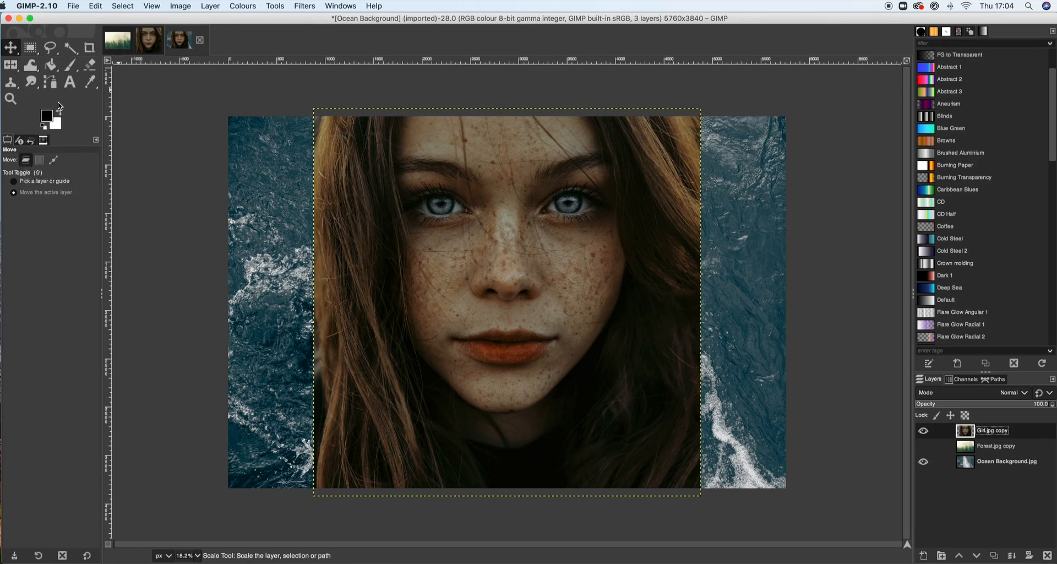
left_click(411, 217)
left_click_drag(410, 215, 326, 163)
left_click_drag(552, 306, 629, 377)
left_click_drag(477, 338, 455, 330)
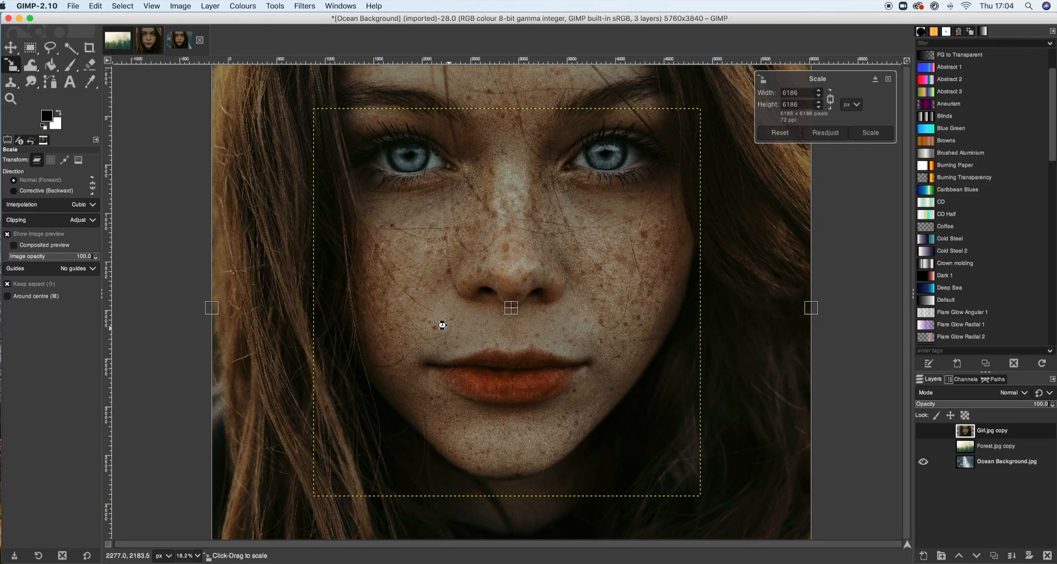
key("Return")
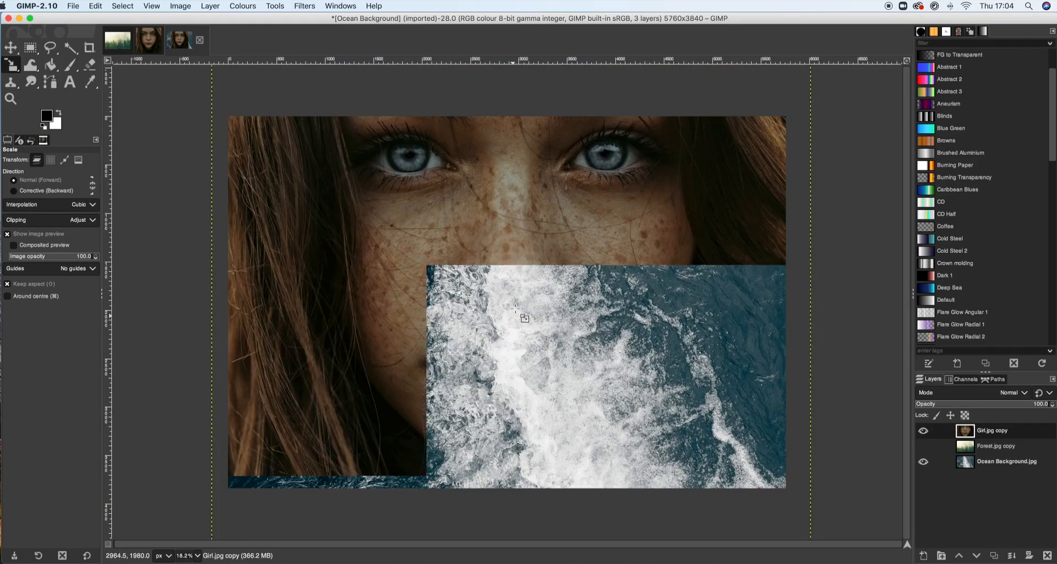
left_click_drag(496, 249, 507, 285)
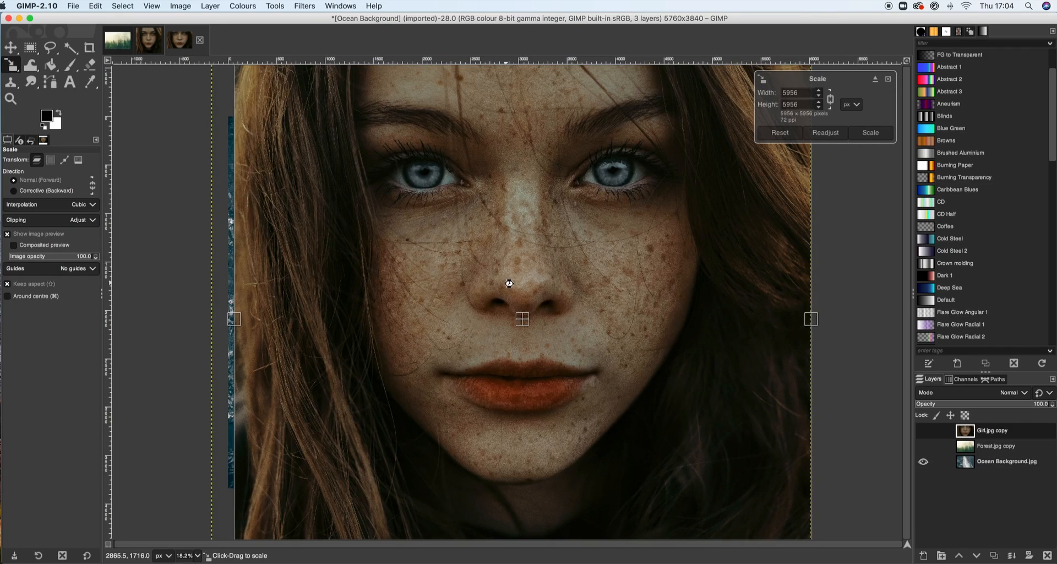
key("Return")
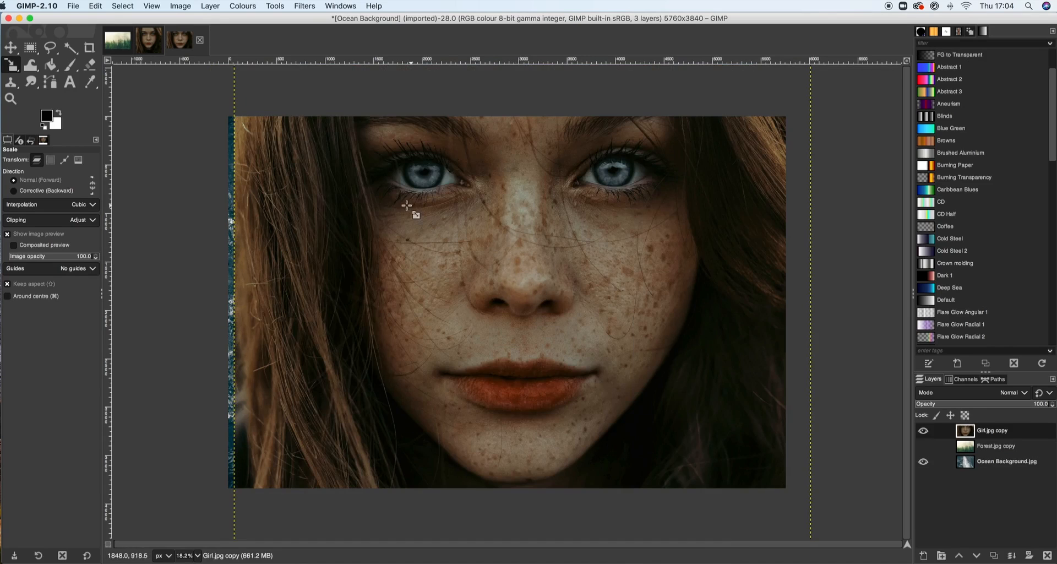
- Scale the girl layer down slightly and reposition it so the portrait covers the full width of the canvas
left_click(500, 248)
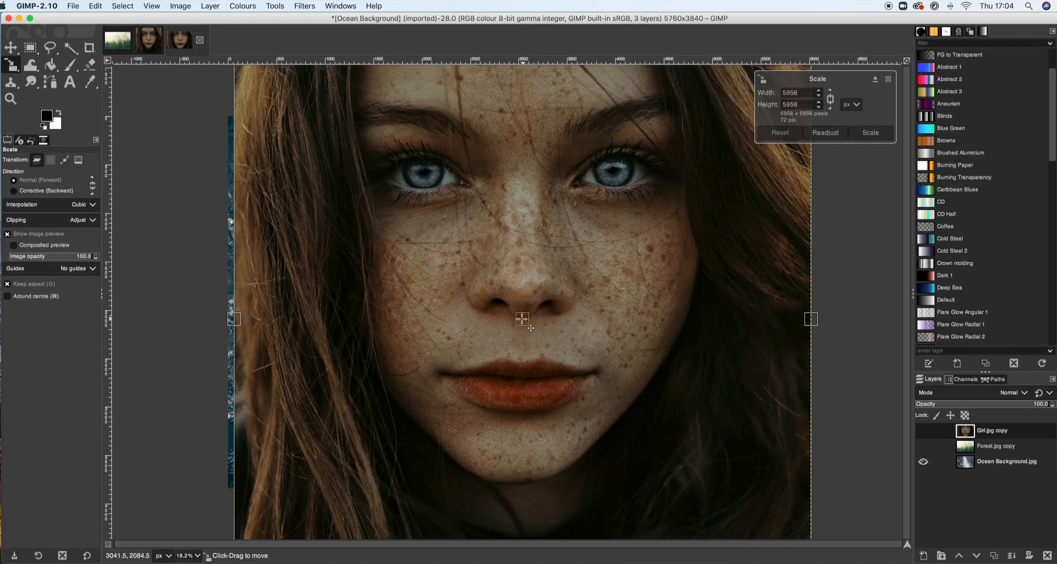
left_click_drag(524, 325, 503, 320)
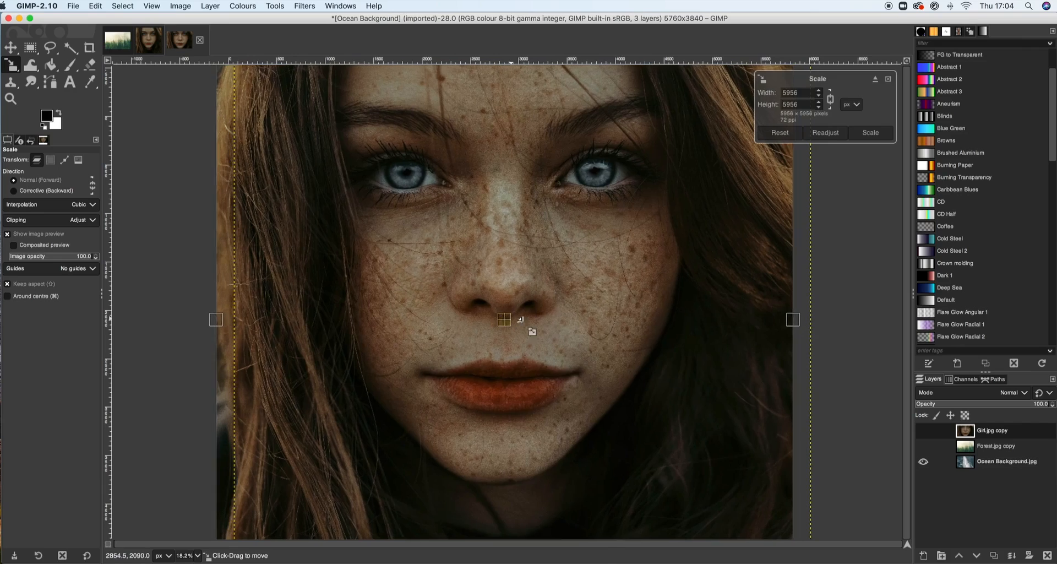
left_click_drag(609, 337, 603, 332)
key("Return")
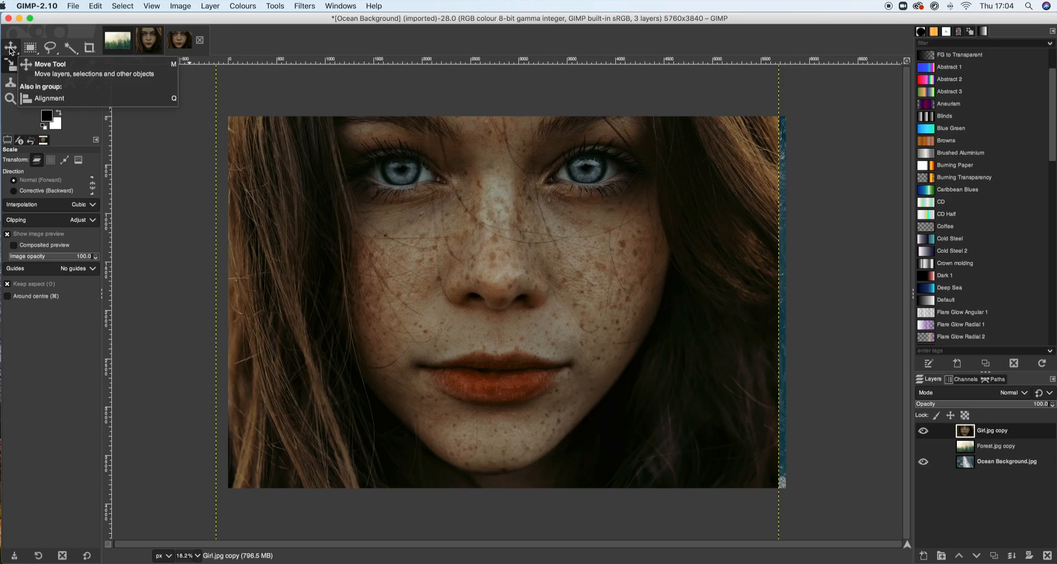
left_click(10, 49)
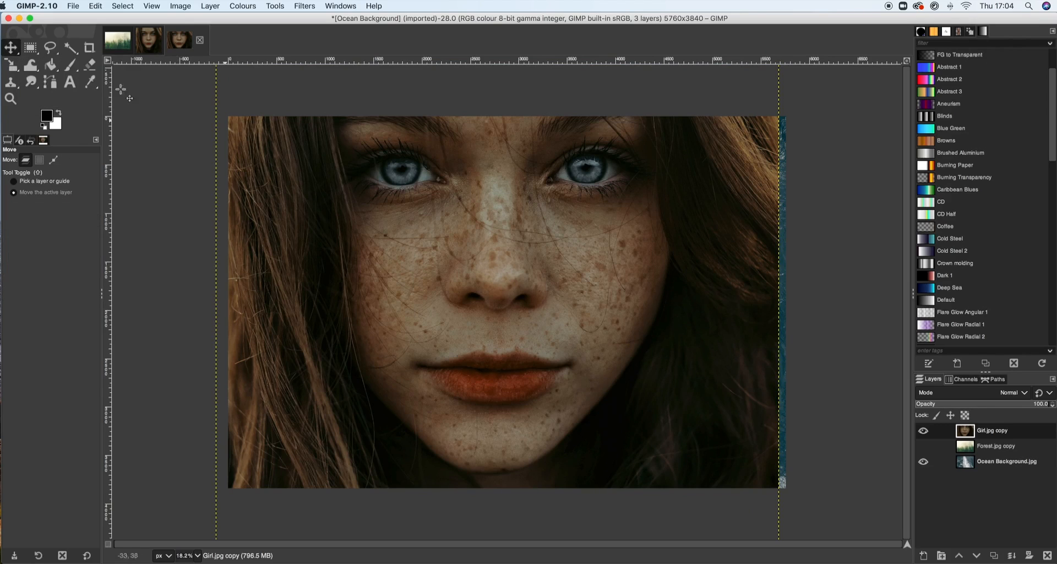
left_click_drag(424, 204, 437, 205)
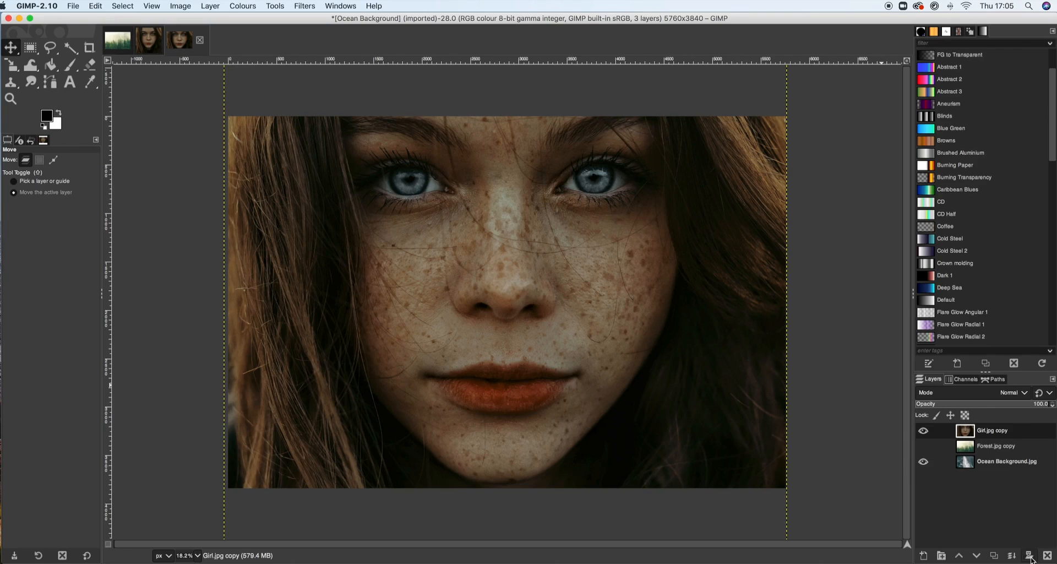
- Add a layer mask initialised to White (full opacity) to the Girl.jpg copy layer
right_click(1031, 559)
left_click(1007, 408)
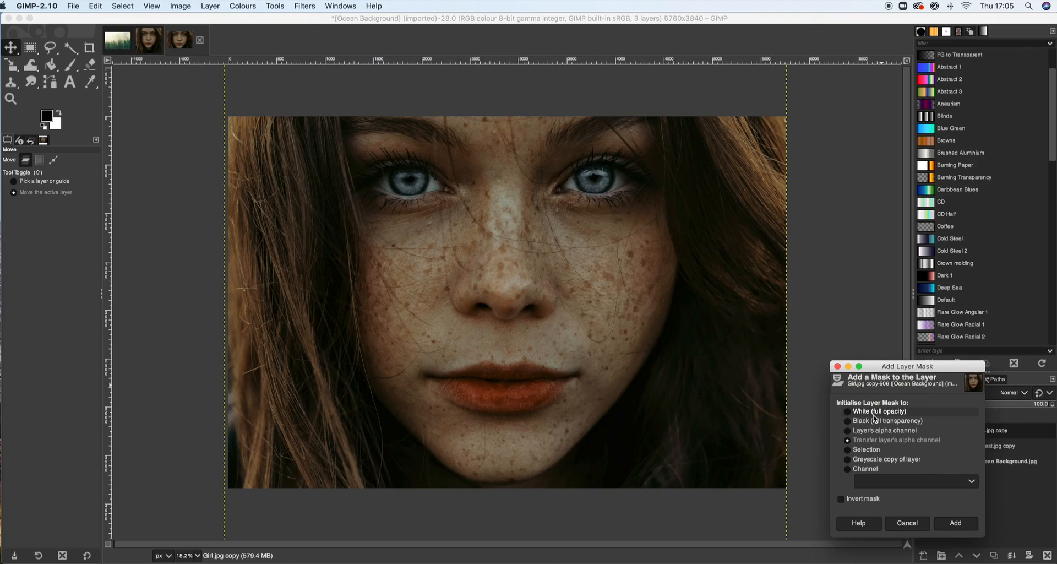
left_click(848, 413)
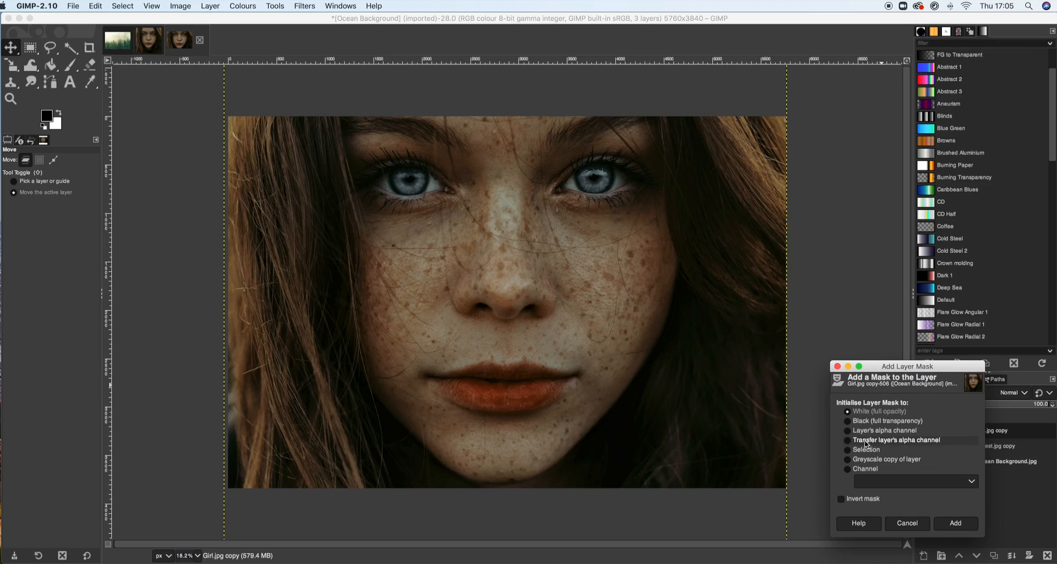
left_click_drag(885, 369, 880, 364)
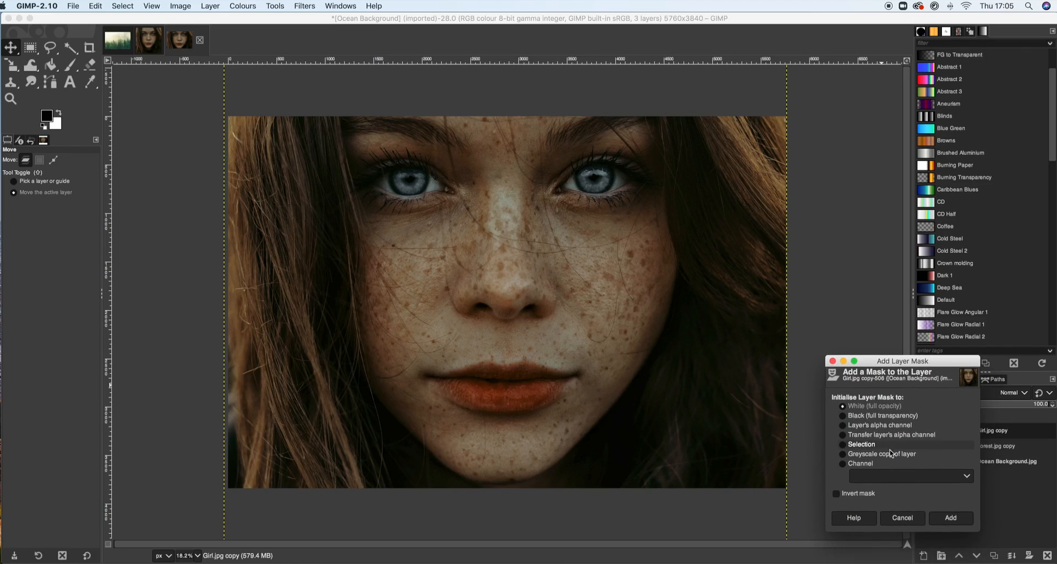
left_click(953, 519)
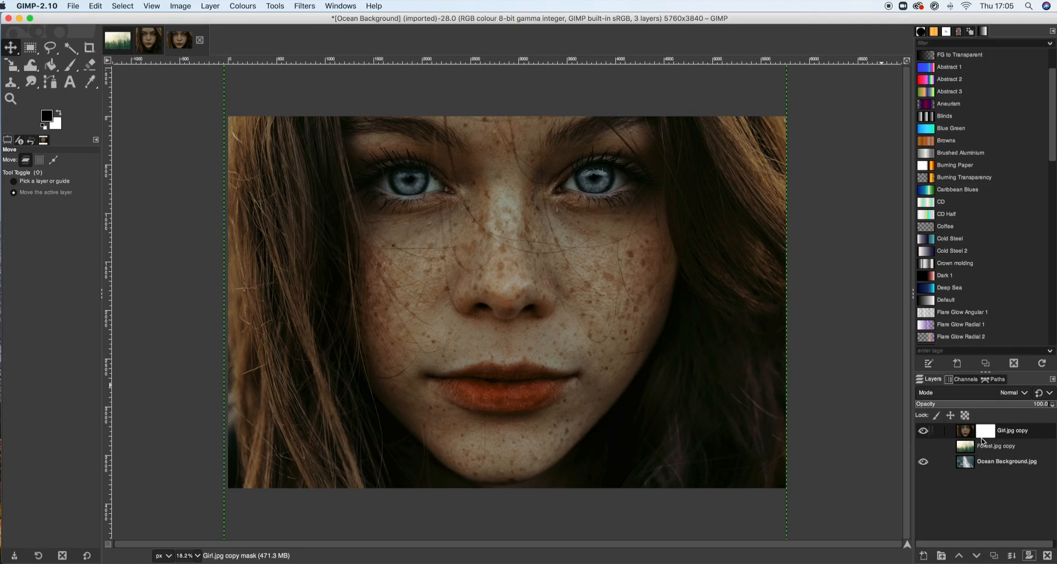
- Switch the edit target back and forth between the Girl.jpg copy layer's image and its mask, ending on the mask
left_click(968, 436)
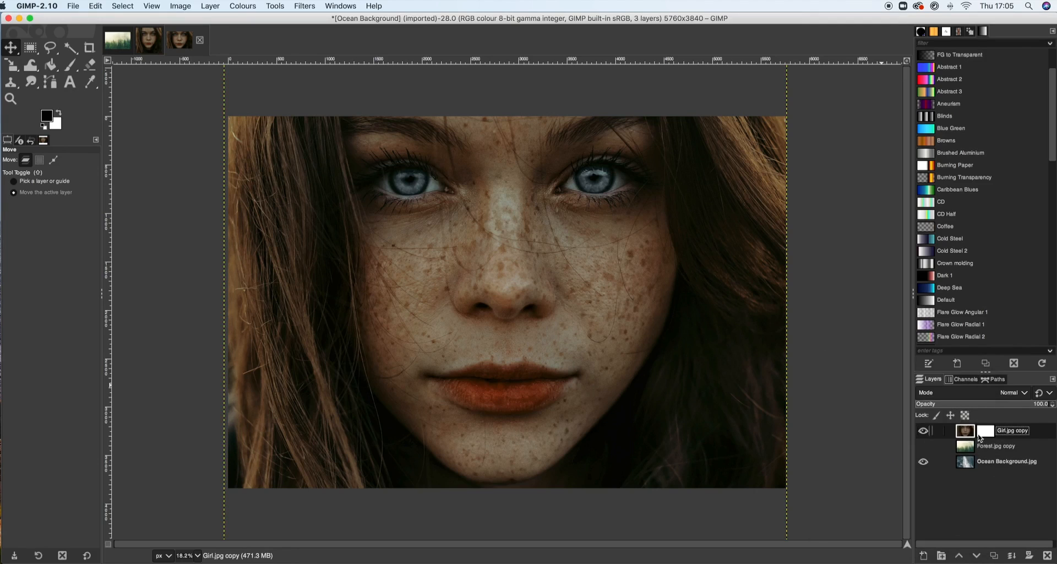
left_click(984, 436)
left_click(968, 432)
left_click(987, 434)
left_click(965, 431)
left_click(988, 432)
left_click(967, 432)
left_click(965, 434)
left_click(986, 432)
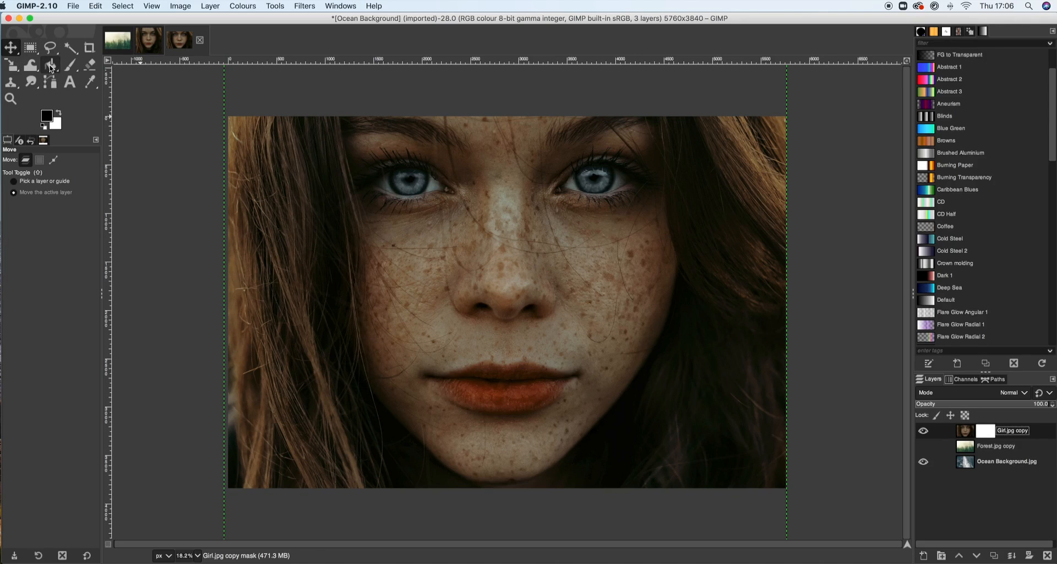
- Draw a linear black-to-white gradient on the girl layer's mask from just below the canvas up to the bridge of the nose, about Y 930 px
left_click_drag(52, 68, 100, 90)
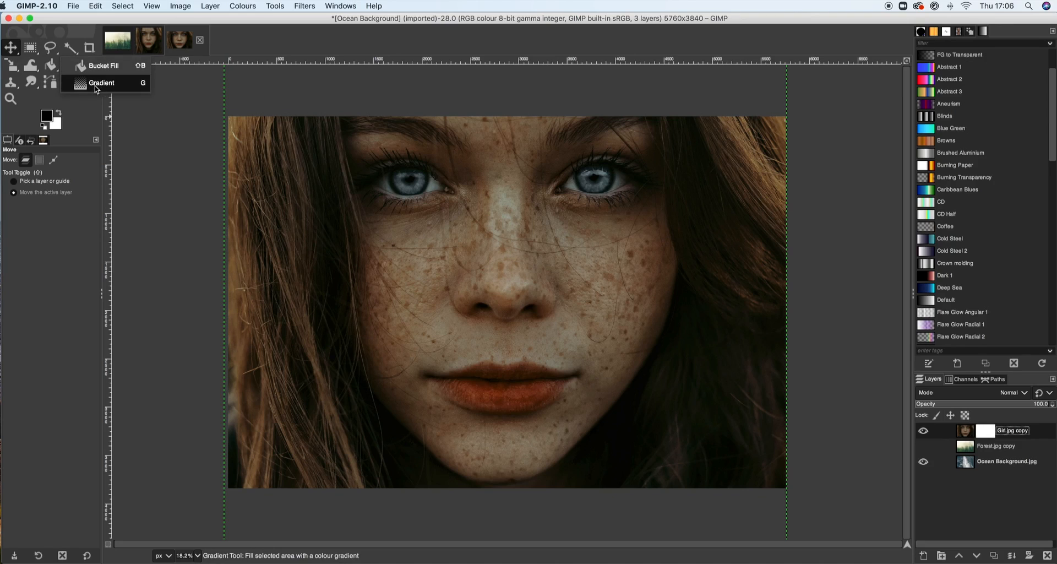
left_click(99, 86)
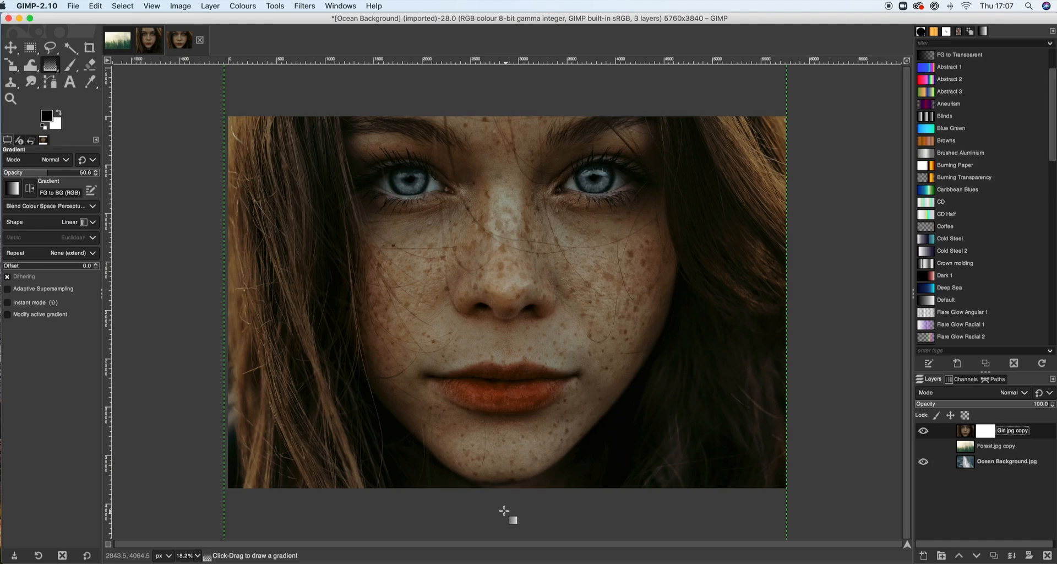
left_click_drag(509, 514, 506, 207)
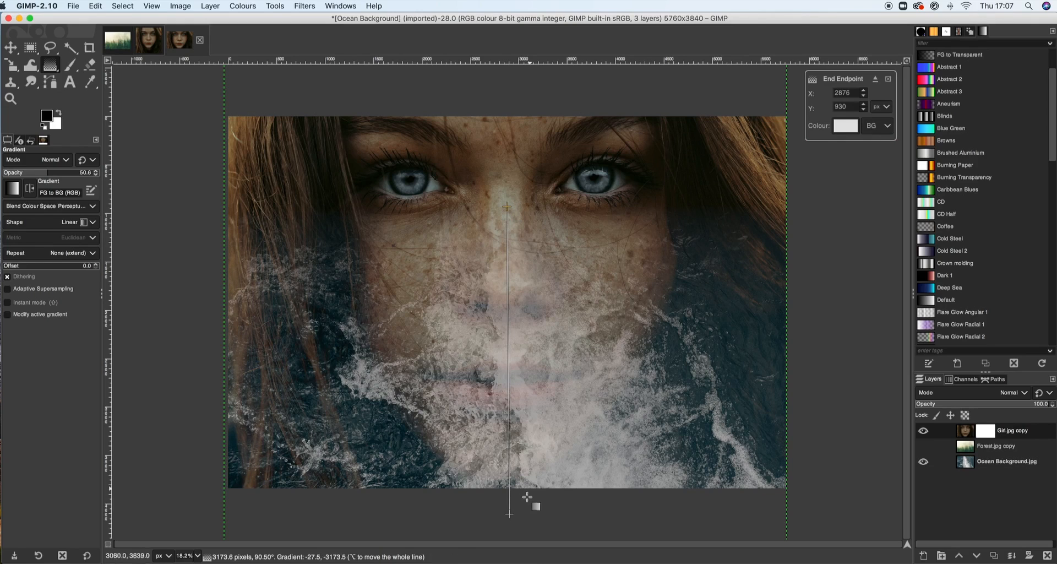
- Add a colour stop near the white end of the girl mask gradient and slide it along the line to position 76.43
left_click_drag(506, 216, 507, 230)
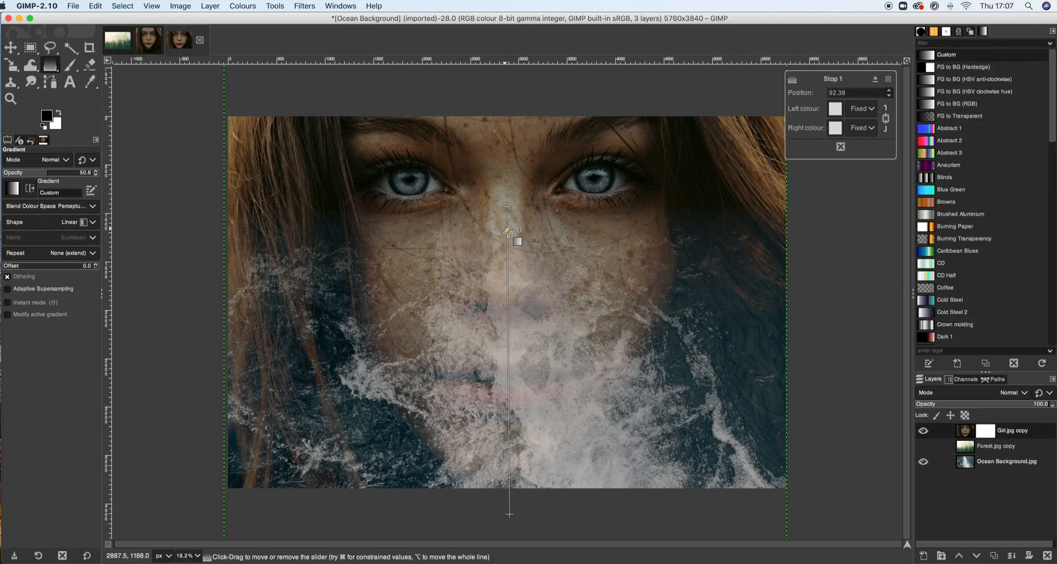
left_click_drag(507, 229, 507, 275)
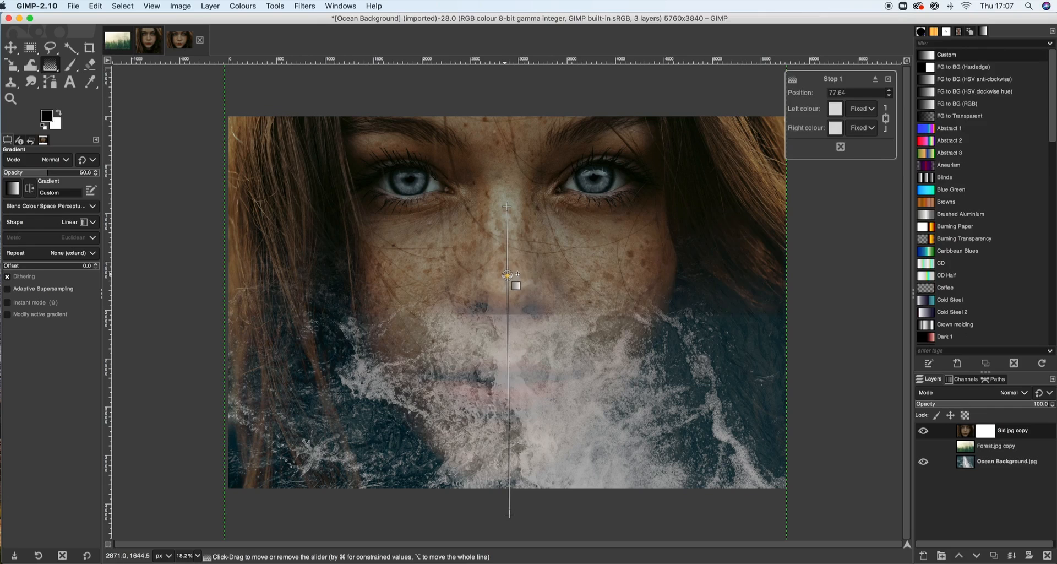
left_click_drag(507, 275, 507, 263)
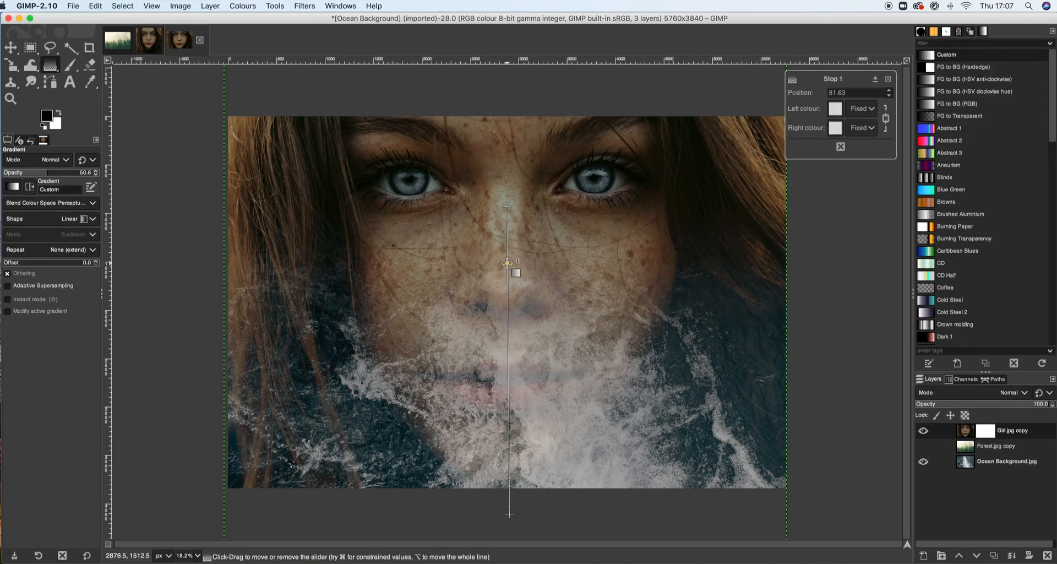
left_click_drag(507, 263, 507, 279)
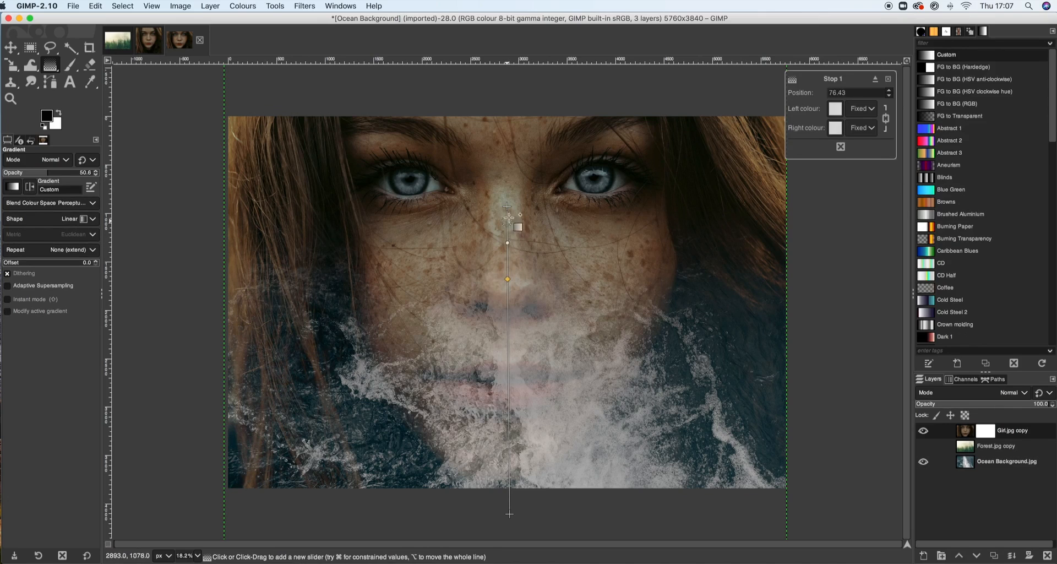
- Move the gradient's end endpoint up between the eyebrows and its start endpoint to X 2893, Y 3954 px, just below the canvas
left_click_drag(507, 207, 507, 139)
left_click_drag(509, 513, 498, 370)
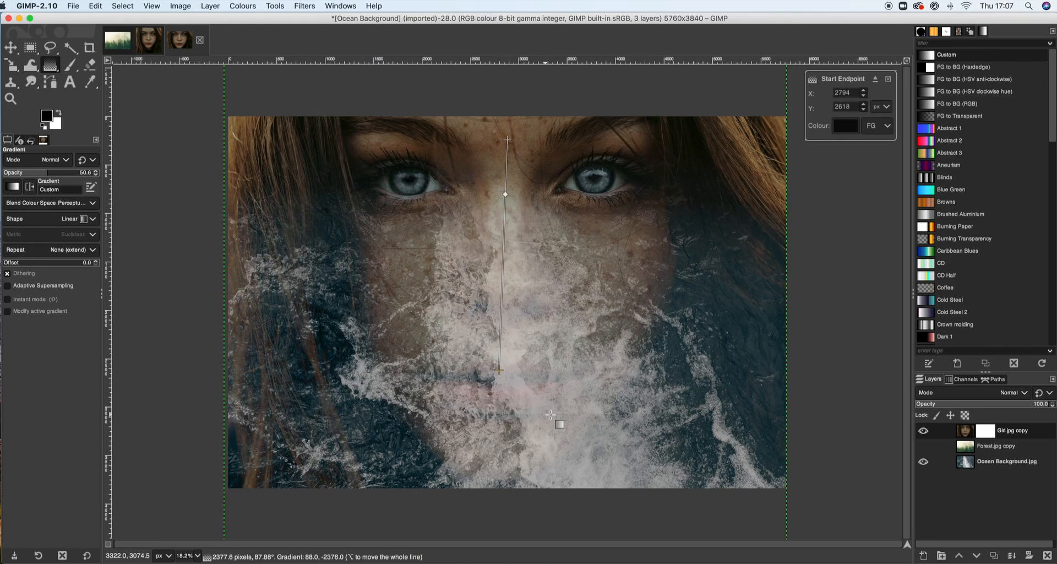
left_click_drag(499, 369, 507, 499)
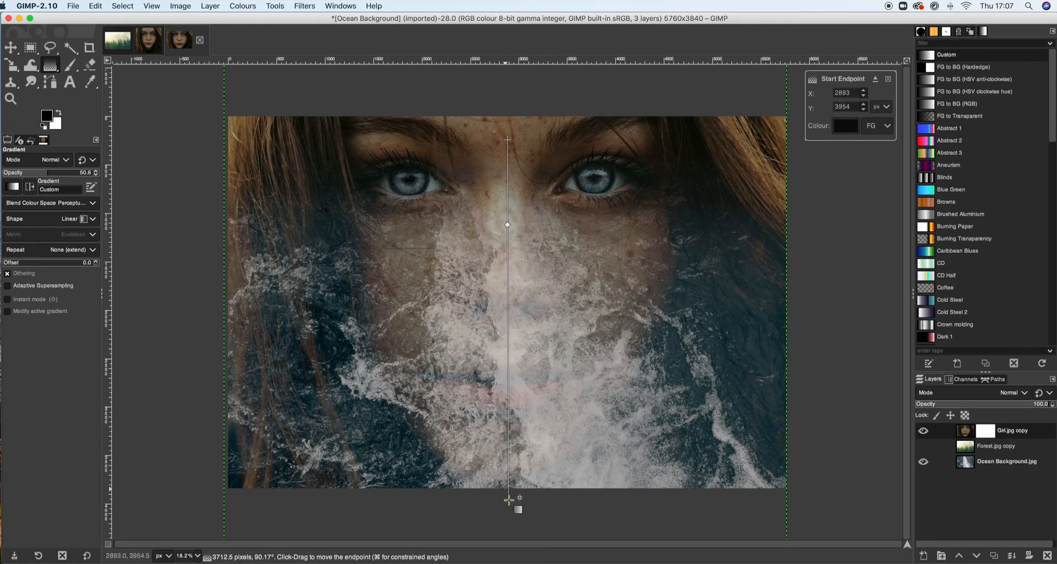
- Shift the gradient's stop to 72.89 and its end endpoint to X 2860, Y 264 px, and apply the gradient to the girl mask
left_click(507, 226)
mouse_move(507, 227)
left_mouse_down()
mouse_move(508, 270)
mouse_move(508, 237)
left_mouse_up()
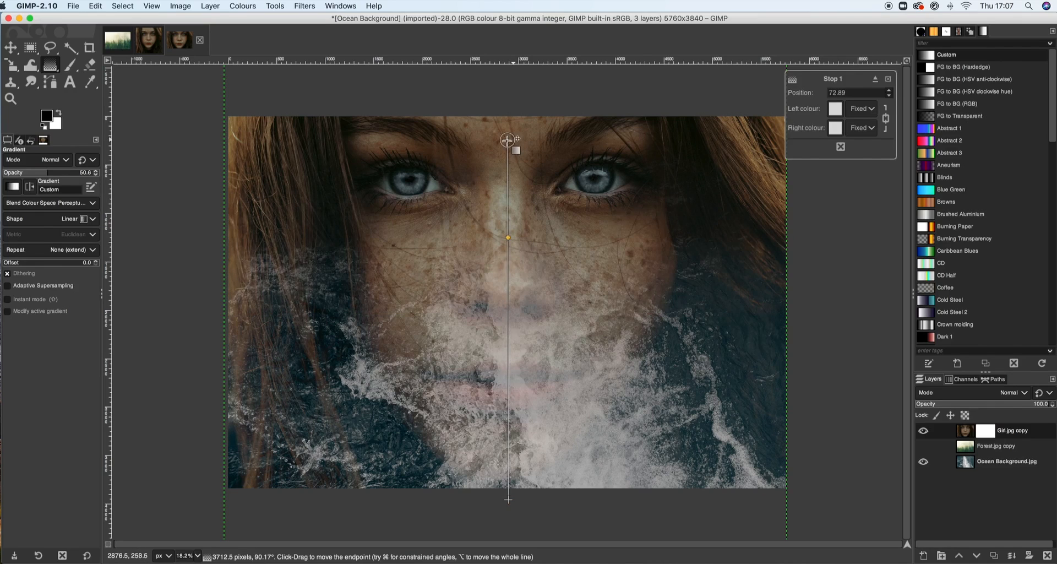
left_click(506, 142)
mouse_move(507, 142)
left_mouse_down()
mouse_move(507, 169)
mouse_move(505, 145)
left_mouse_up()
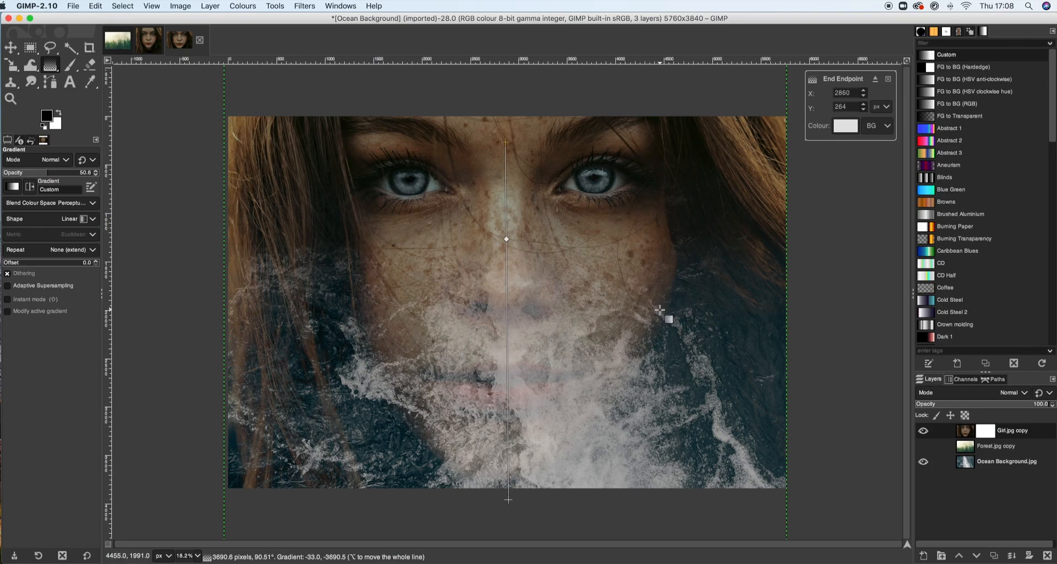
left_click(11, 48)
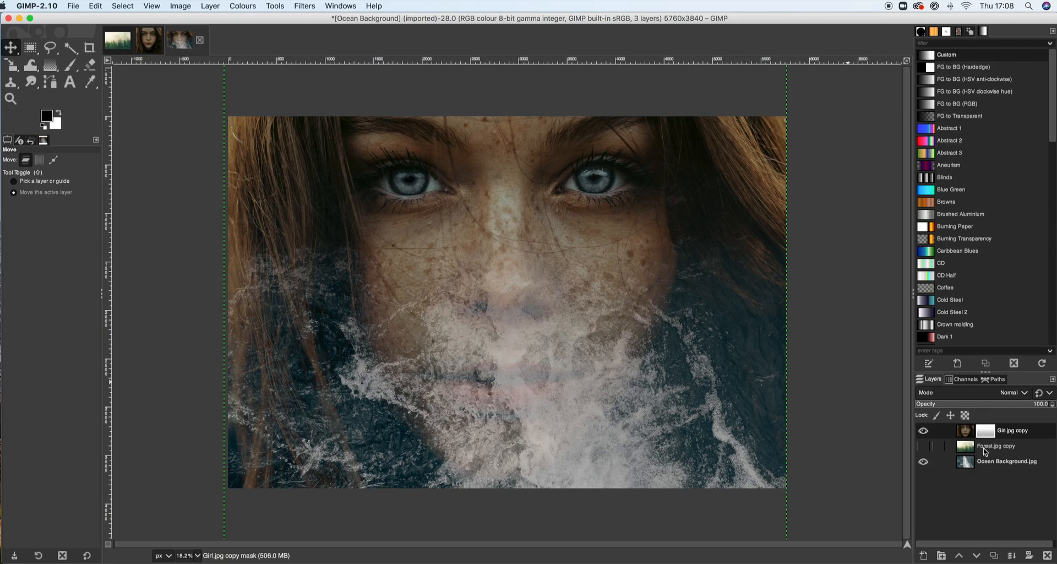
- Show the Forest.jpg copy layer and add a White (full opacity) layer mask to it, leaving that mask active
left_click(924, 448)
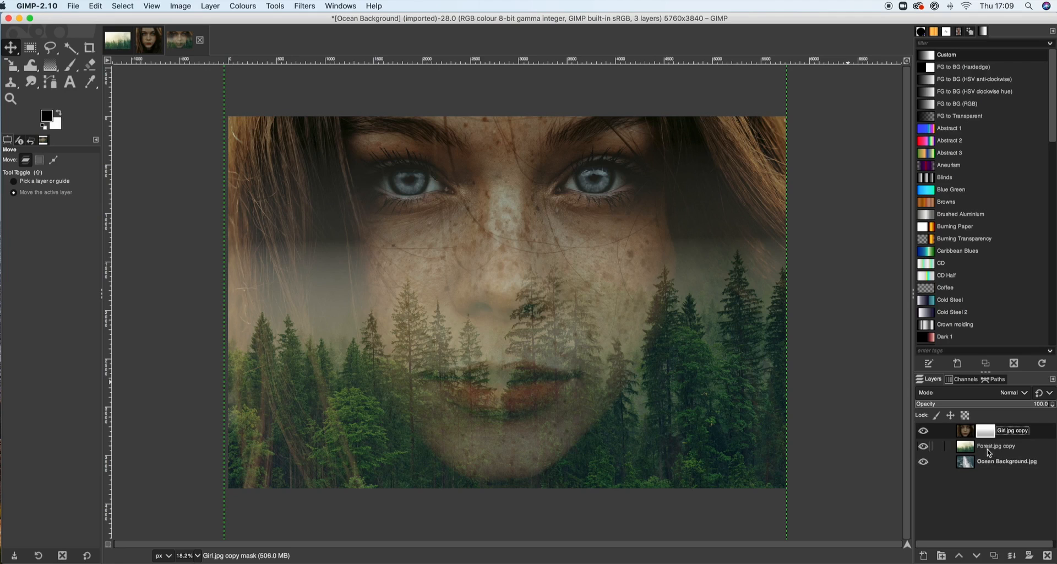
left_click(989, 452)
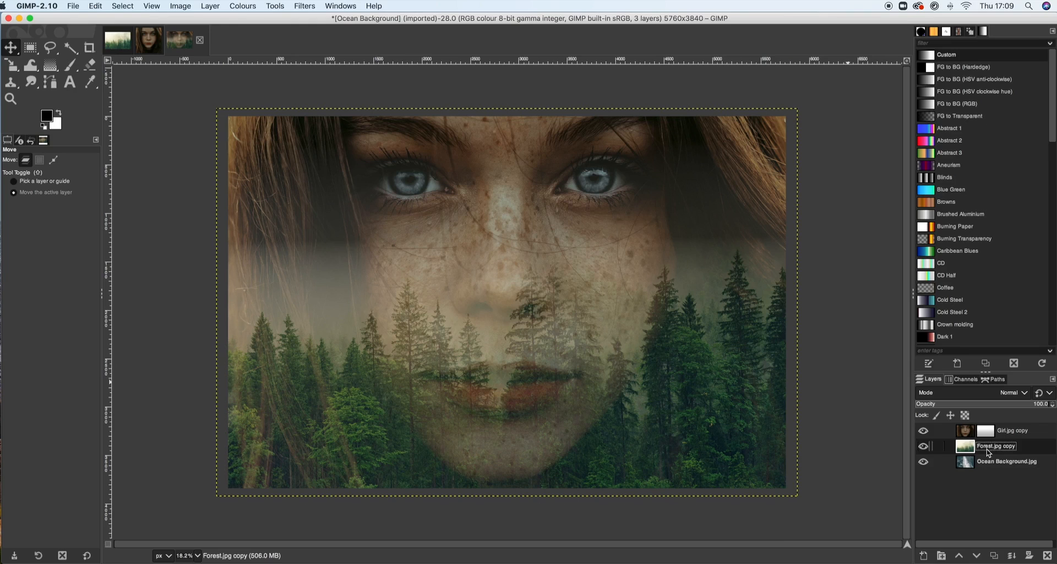
left_click(1029, 558)
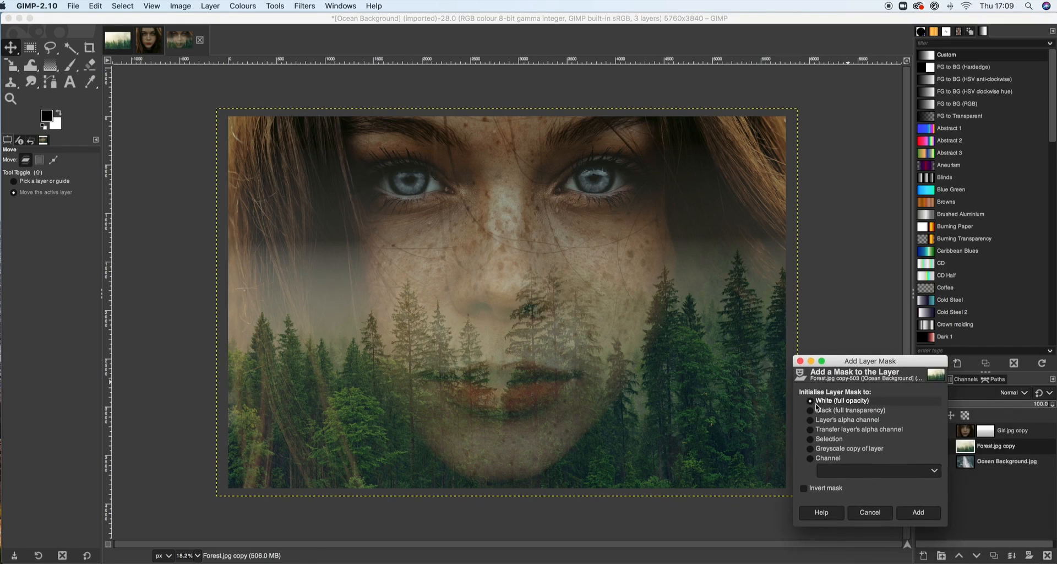
left_click(918, 512)
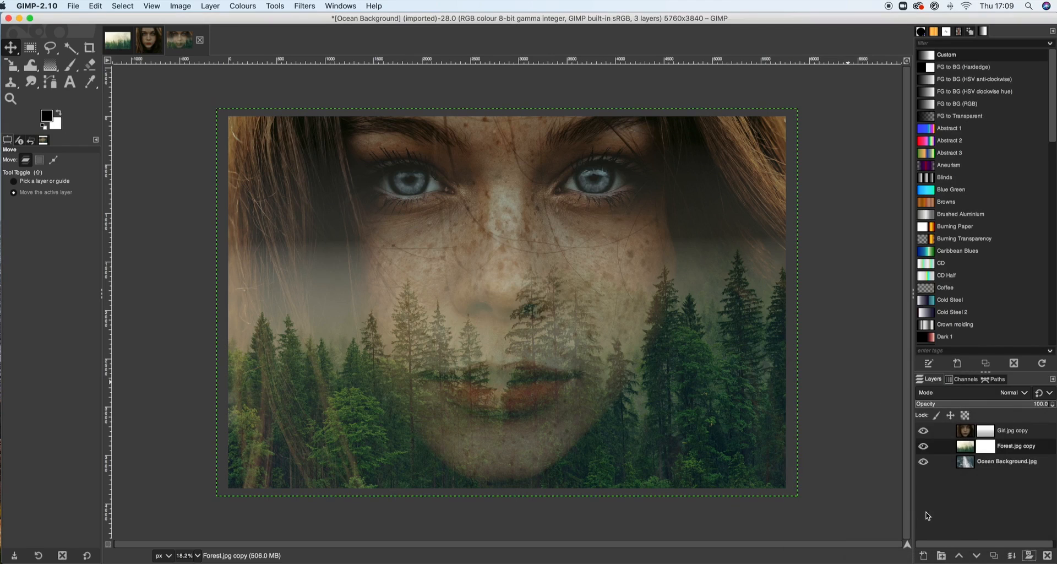
left_click(988, 452)
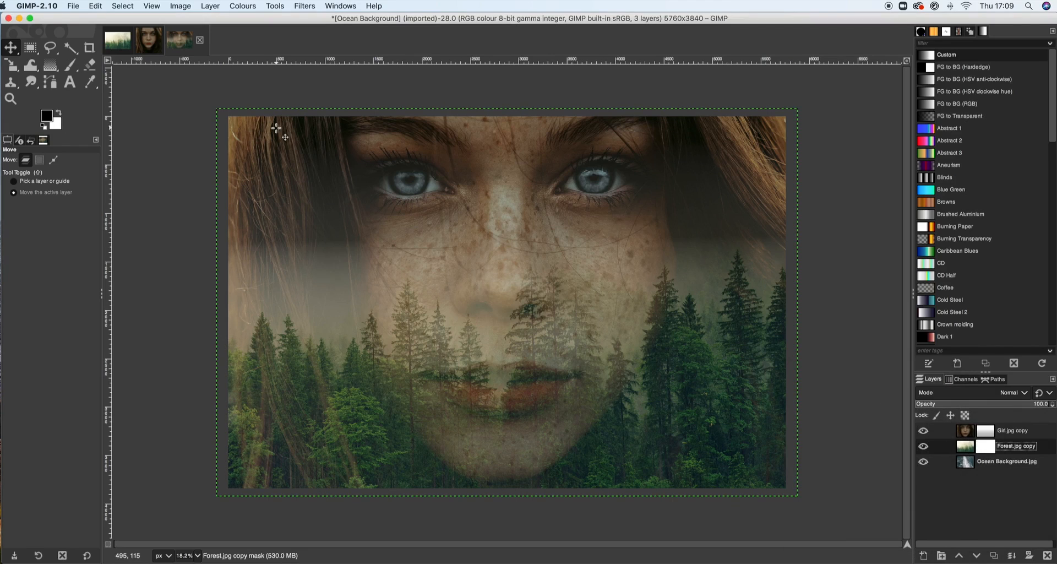
- Draw a linear gradient on the forest layer's mask from above the canvas down to the lips, and move its stop to 86.44
left_click(52, 69)
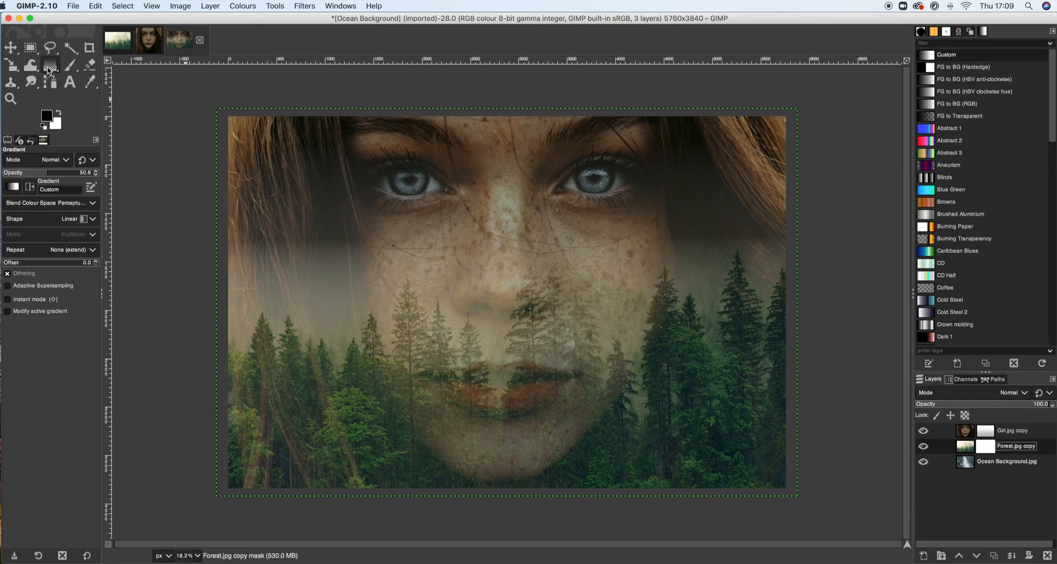
left_click_drag(513, 114, 506, 325)
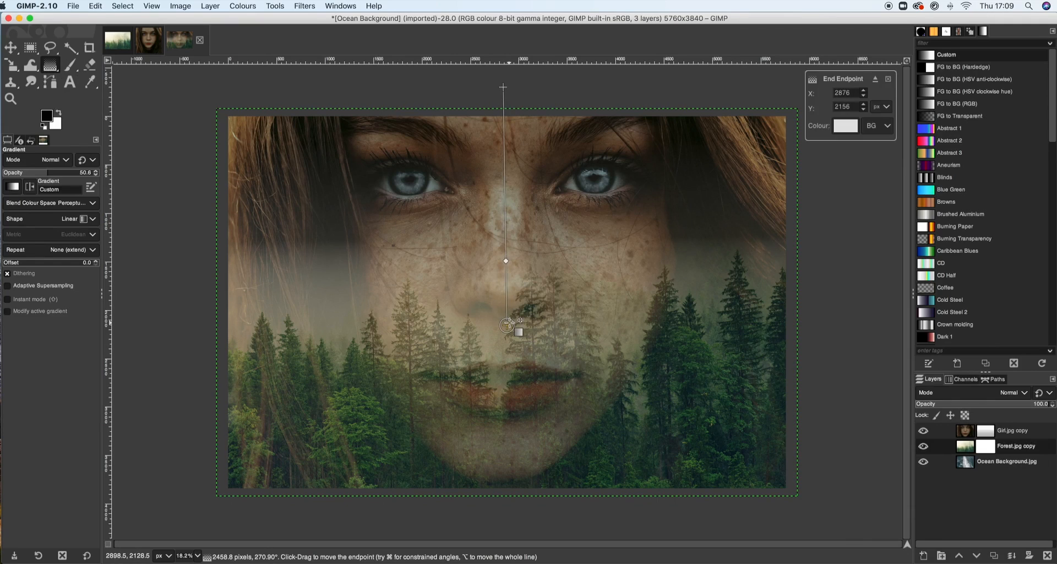
key("Return")
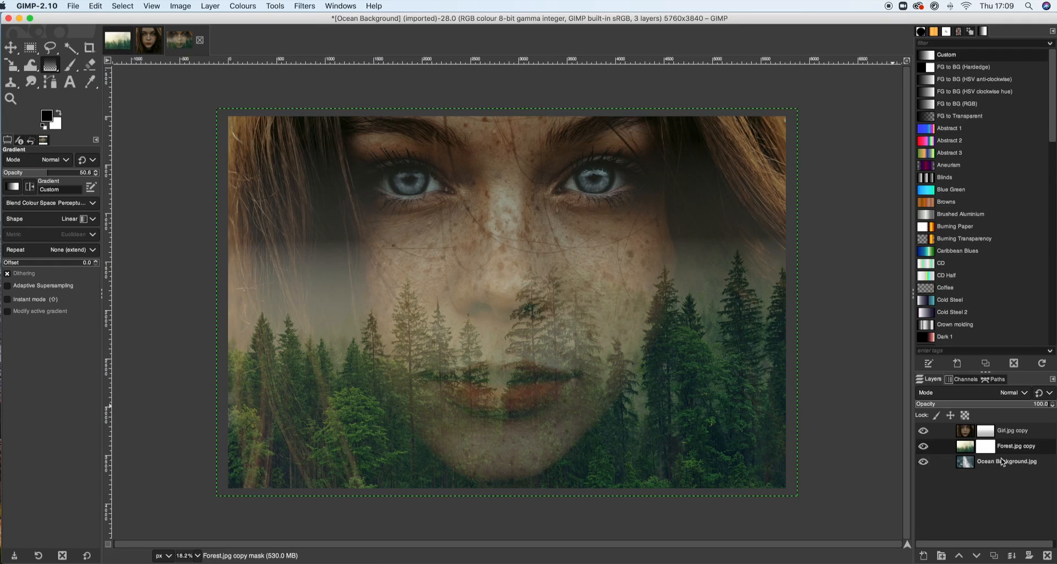
left_click(987, 452)
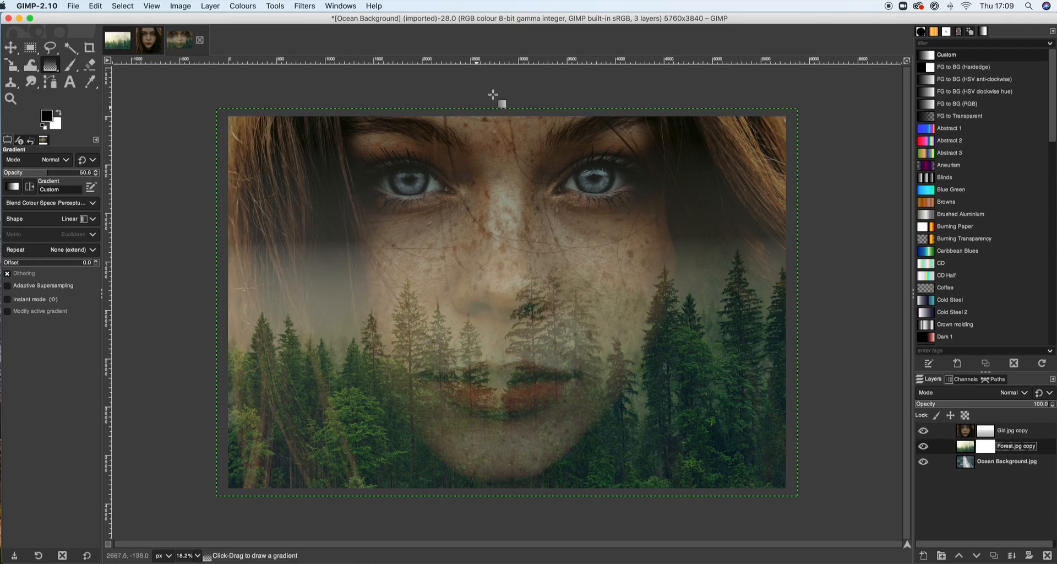
left_click_drag(501, 87, 504, 377)
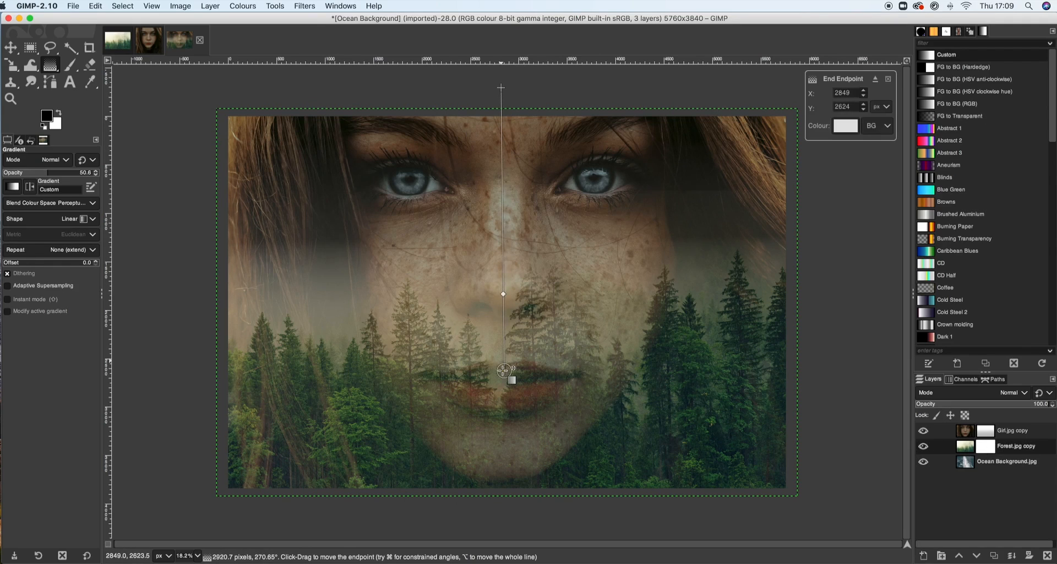
left_click_drag(503, 293, 503, 332)
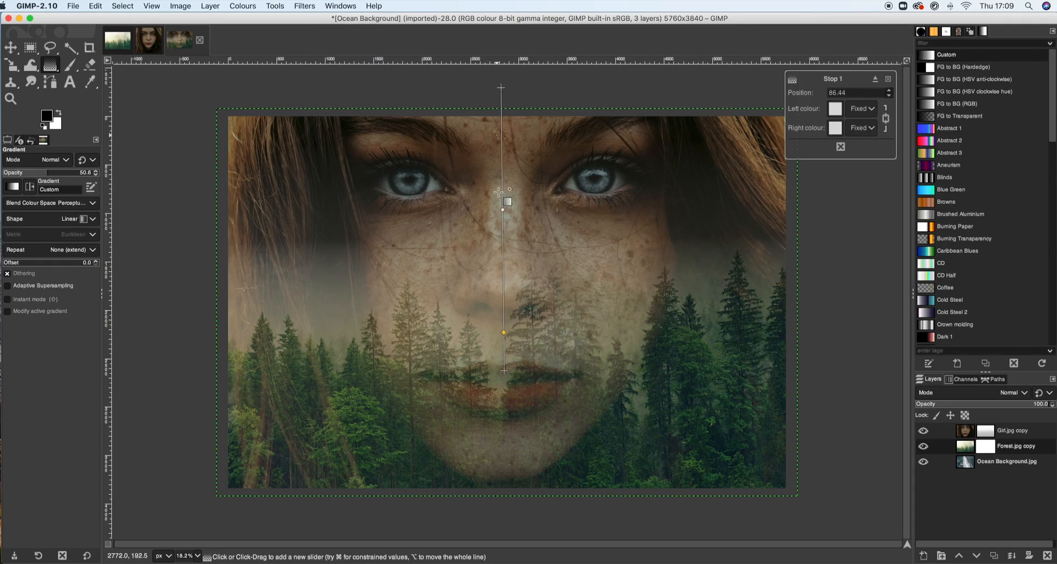
- Move the gradient's end endpoint below the canvas to X 2827, Y 4279 px, and its start endpoint above it to X 2854, Y -390 px
left_click_drag(504, 371, 500, 472)
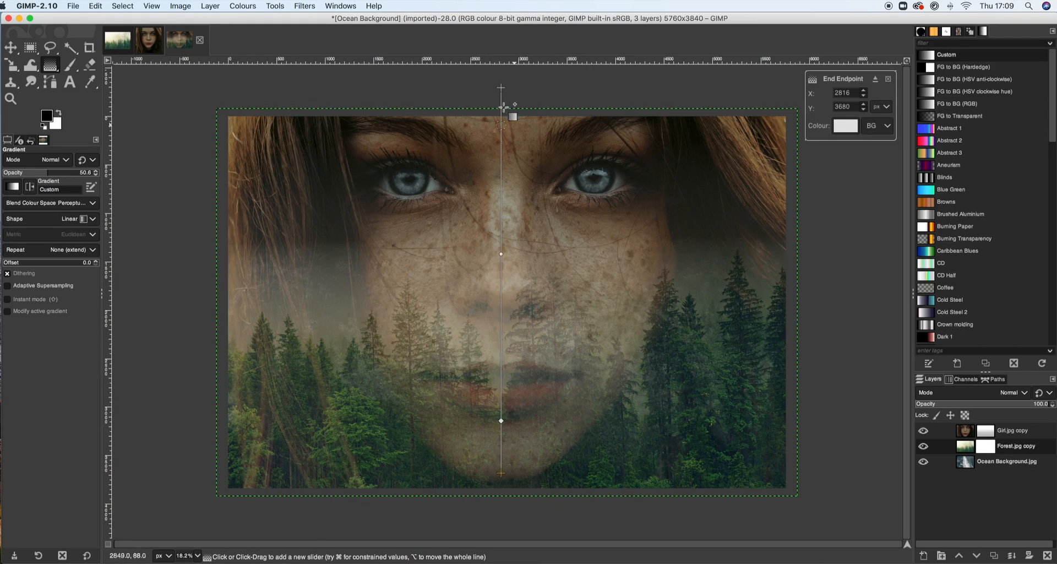
left_click_drag(501, 473, 501, 531)
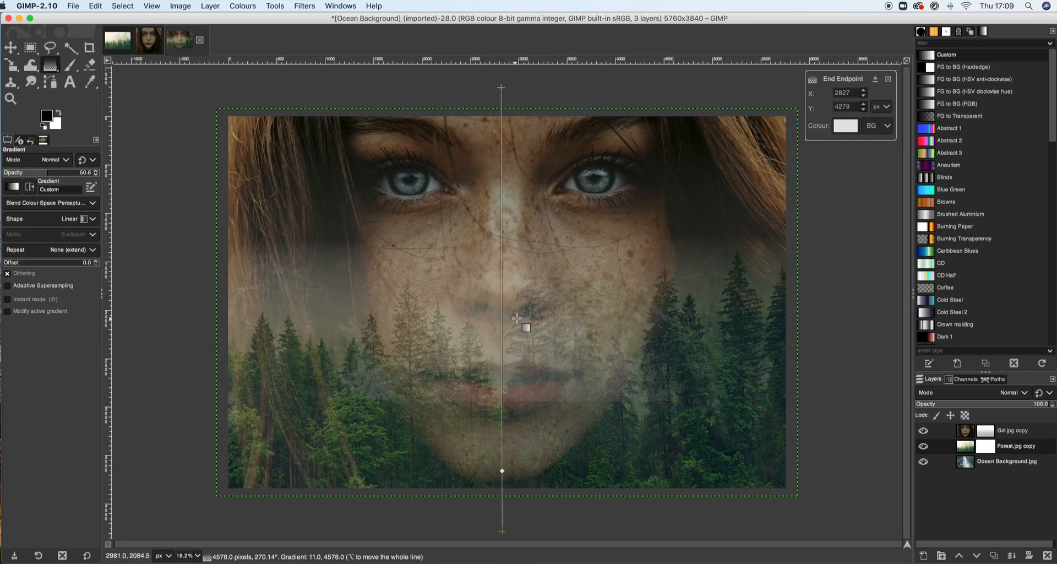
left_click_drag(502, 88, 503, 140)
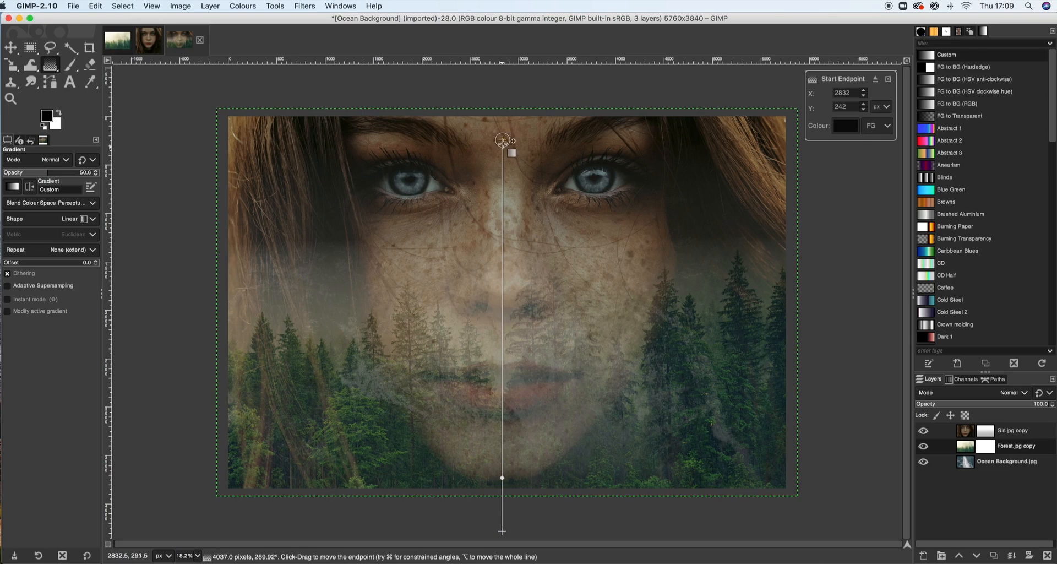
left_click_drag(502, 140, 502, 195)
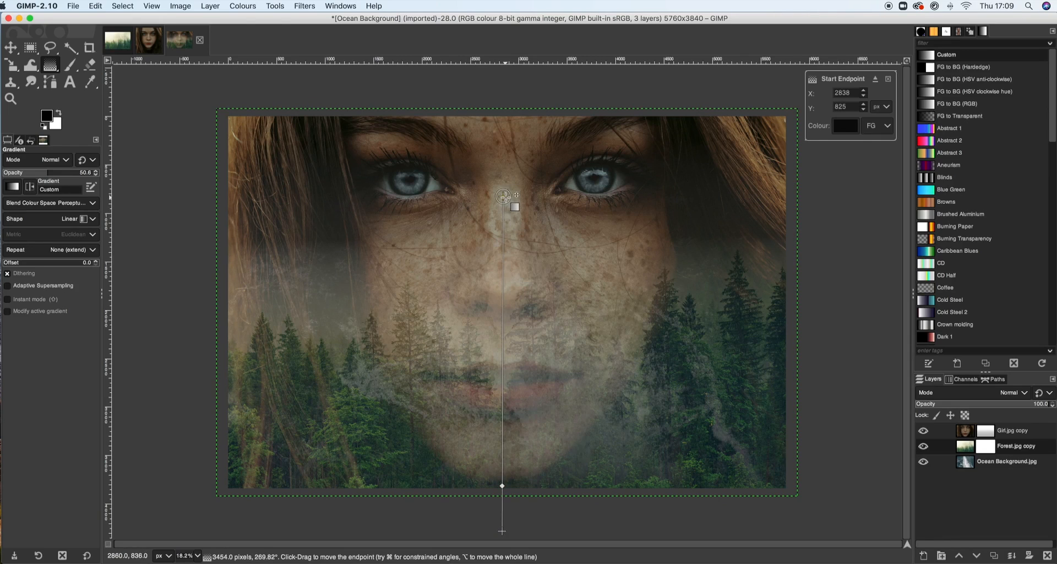
left_click_drag(503, 196, 505, 78)
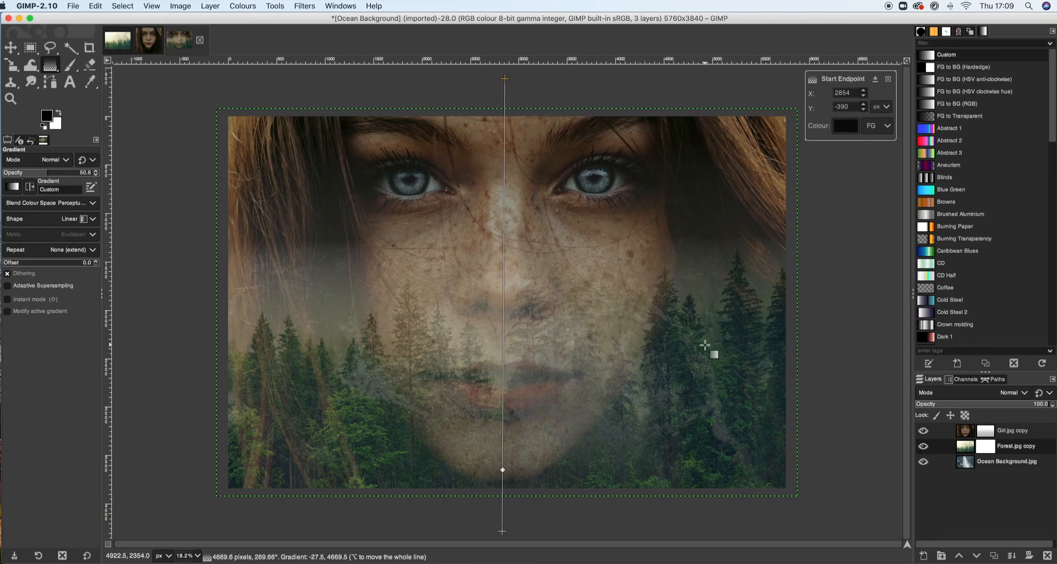
- Extend the gradient's end endpoint farther below the canvas to X 2840, Y 5008 px, and shift its stop to 89.48
left_click(196, 555)
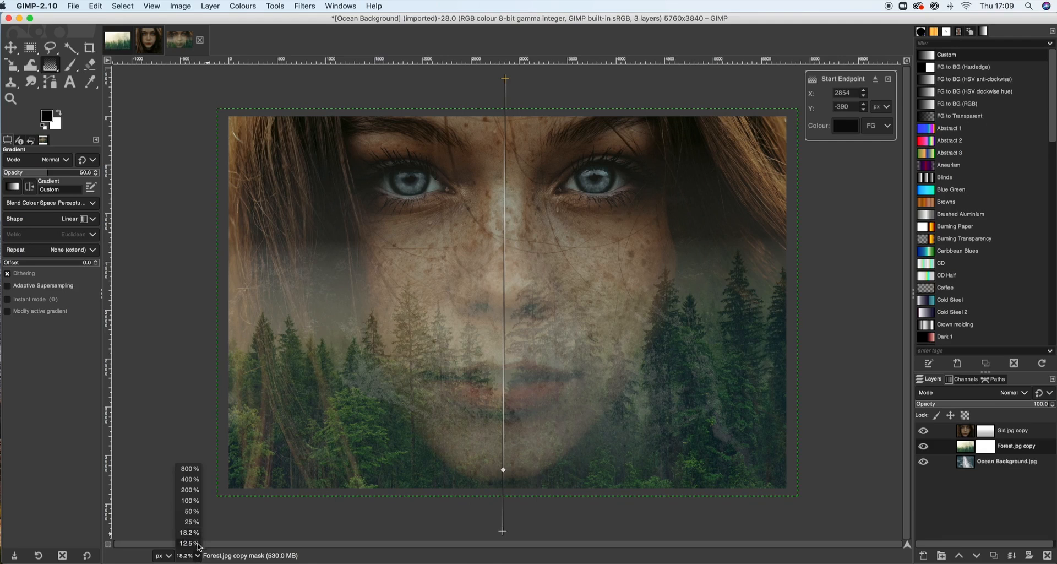
left_click(191, 522)
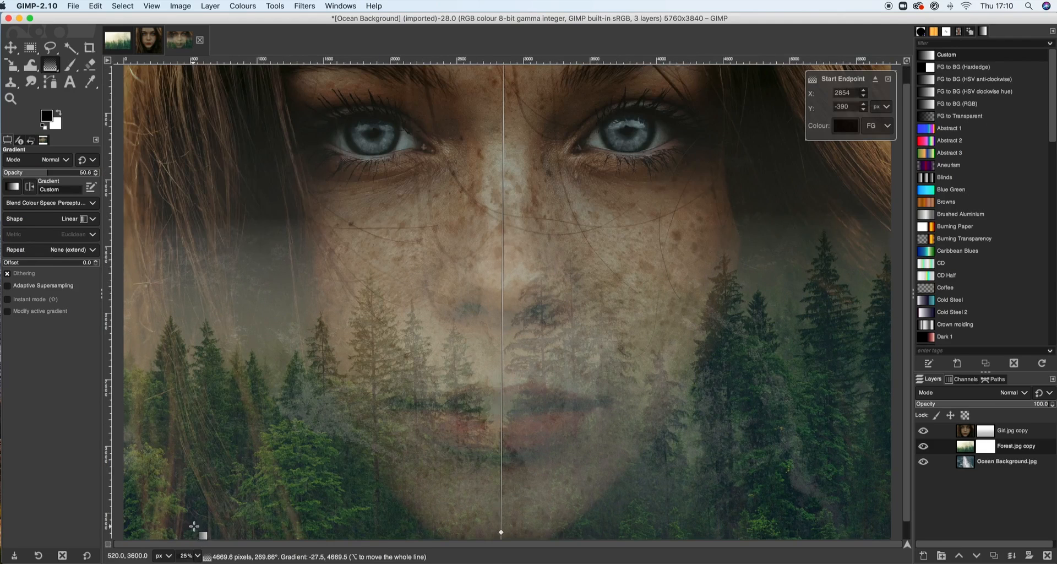
left_click(198, 553)
left_click(193, 542)
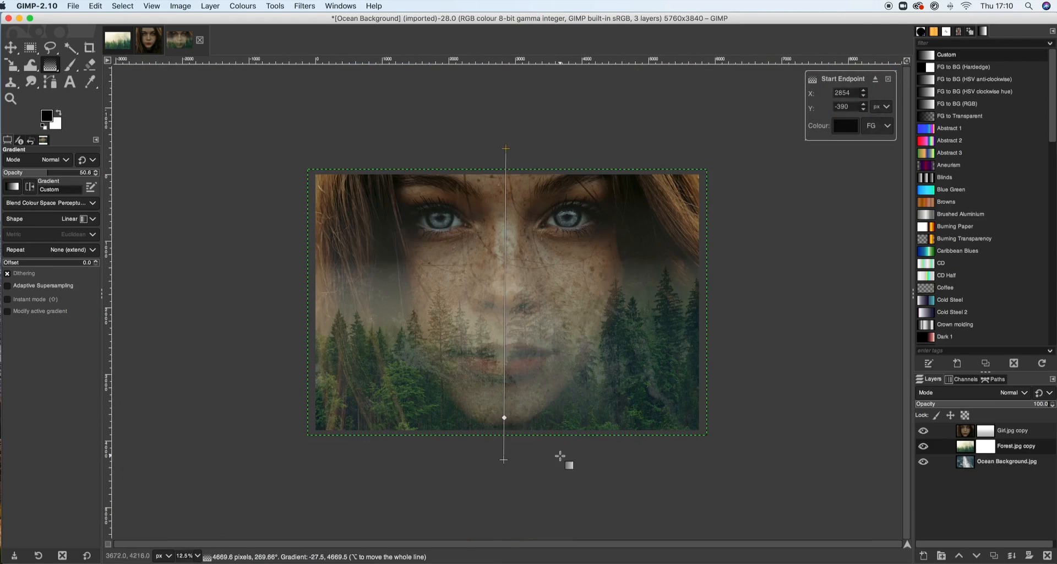
left_click_drag(503, 460, 505, 507)
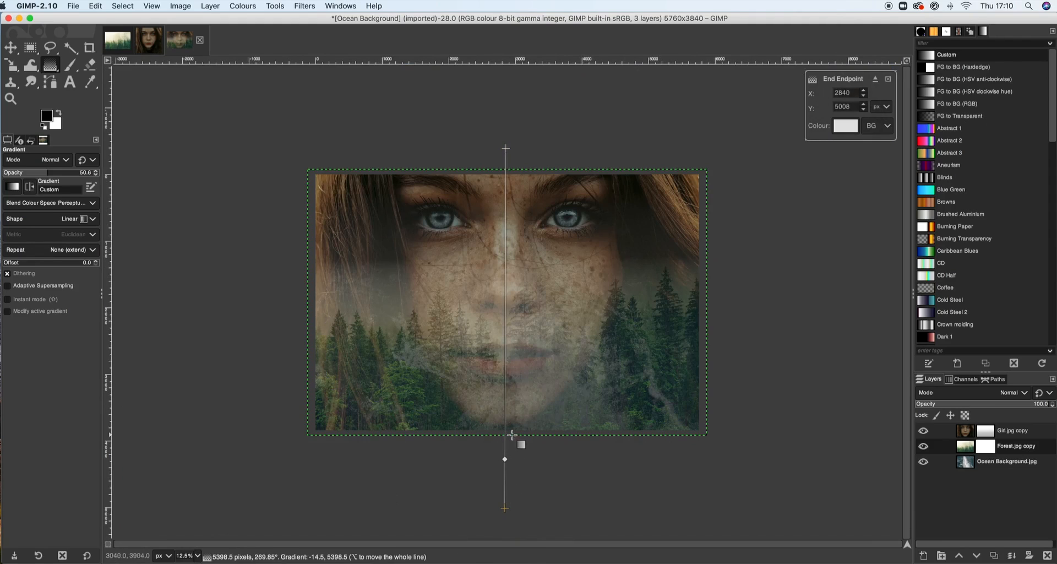
left_click_drag(504, 458, 505, 469)
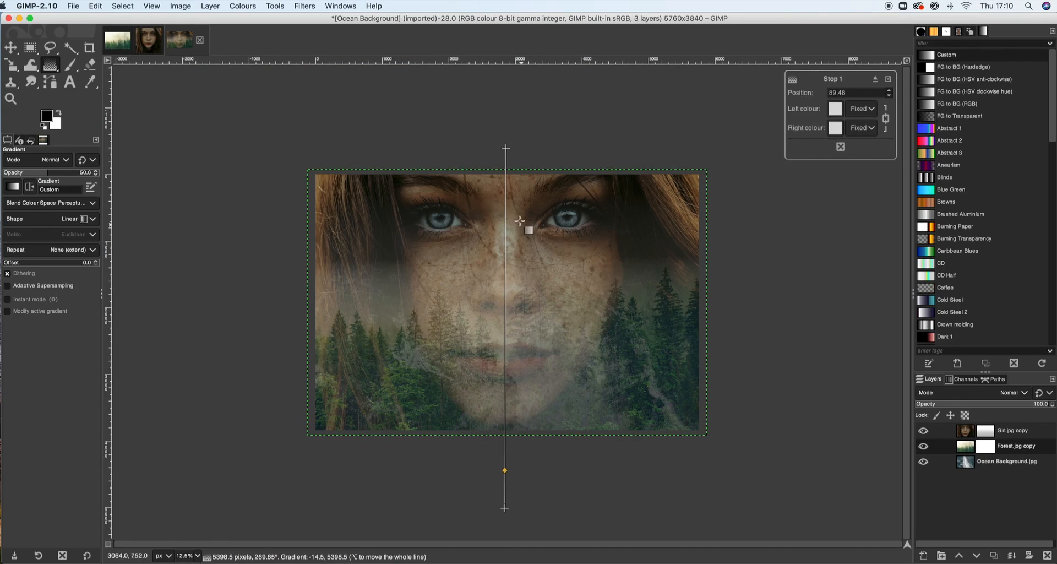
- Turn the gradient nearly horizontal by moving its start endpoint to X 424, Y 1448 px and its end endpoint to X 6600, Y 1736 px
left_click_drag(506, 149, 492, 154)
left_click_drag(446, 180, 345, 271)
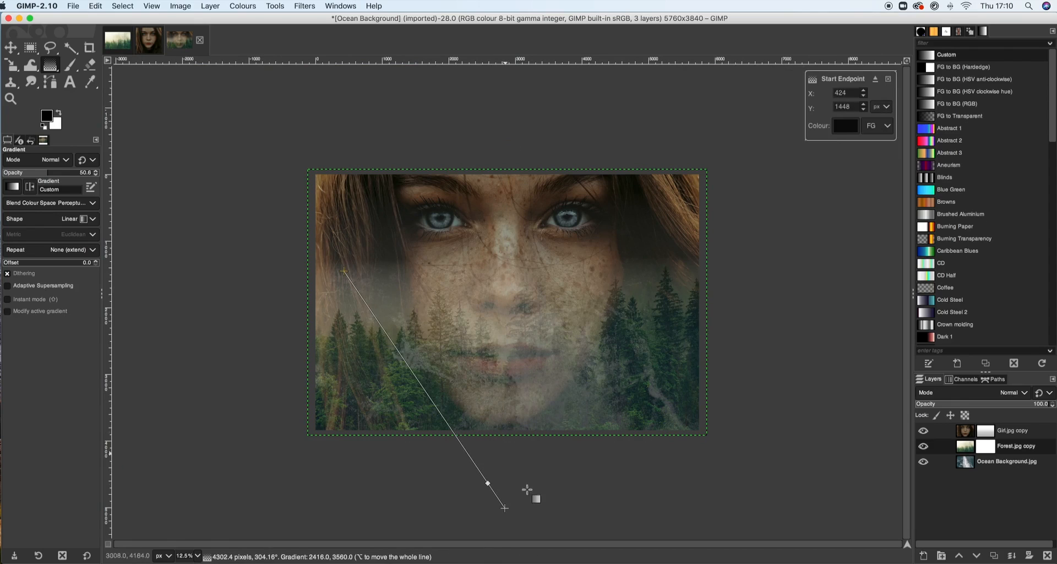
left_click_drag(505, 507, 755, 290)
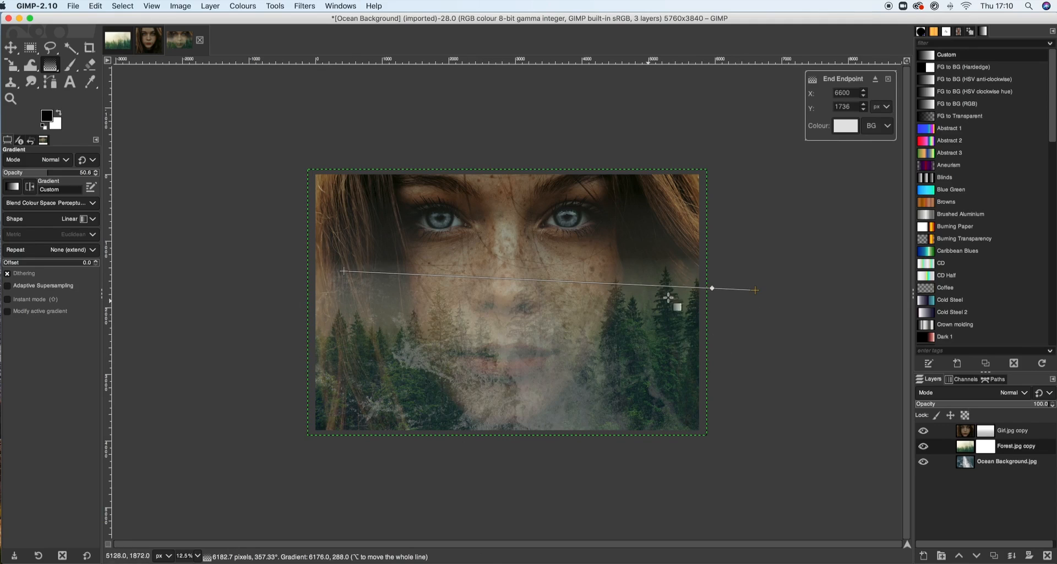
- Adjust the gradient's stop along the line to just beyond the image's right edge, and apply the gradient to the forest layer's mask
left_click_drag(704, 288, 405, 281)
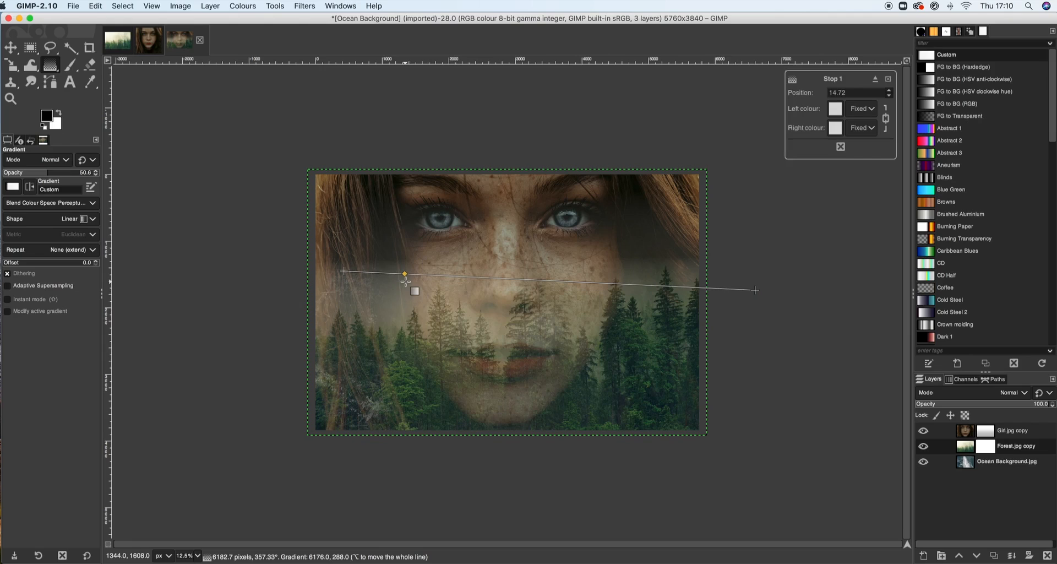
left_click_drag(405, 277, 724, 283)
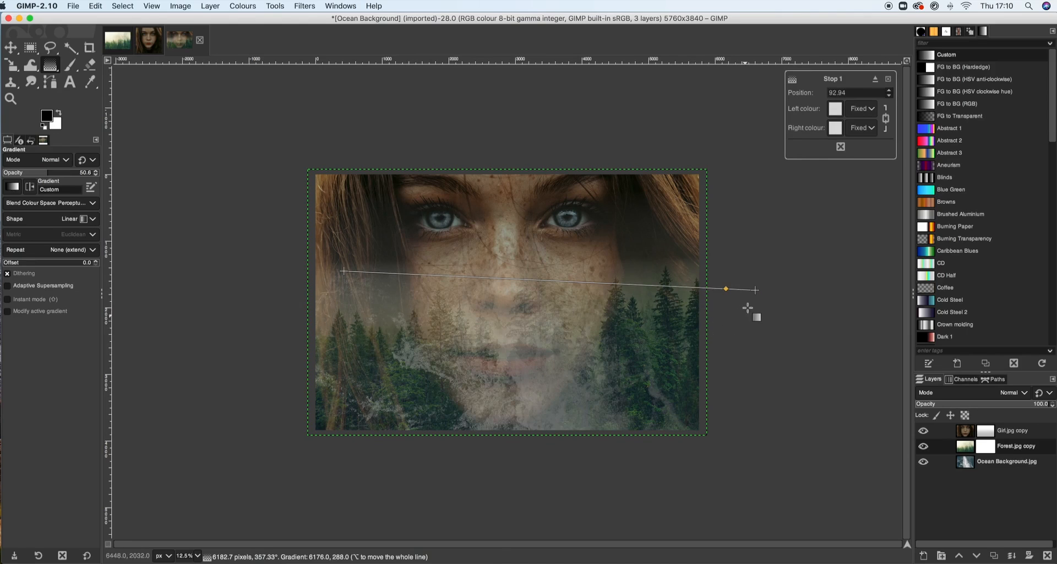
left_click_drag(726, 288, 706, 288)
left_click(10, 47)
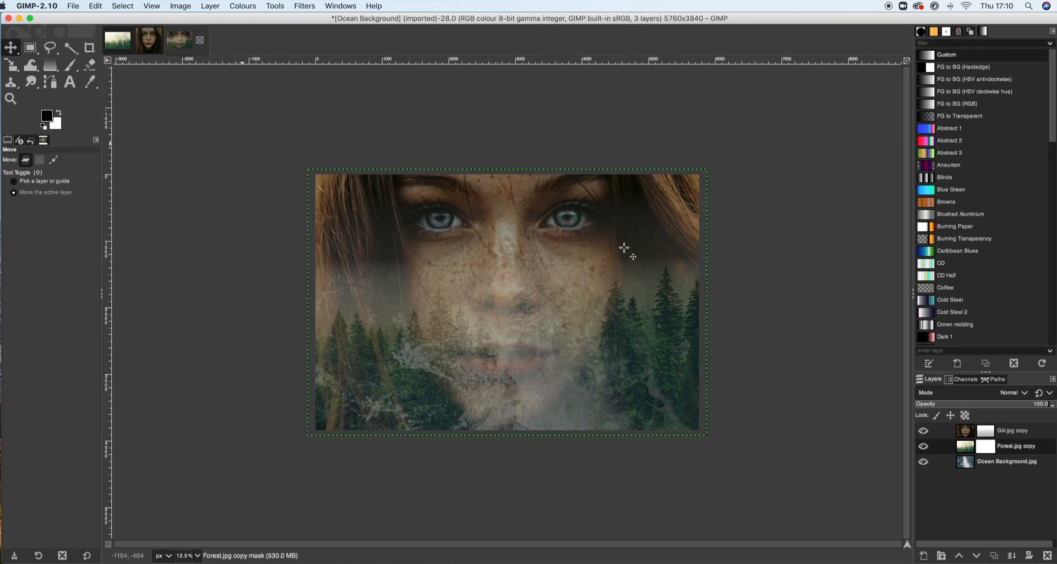